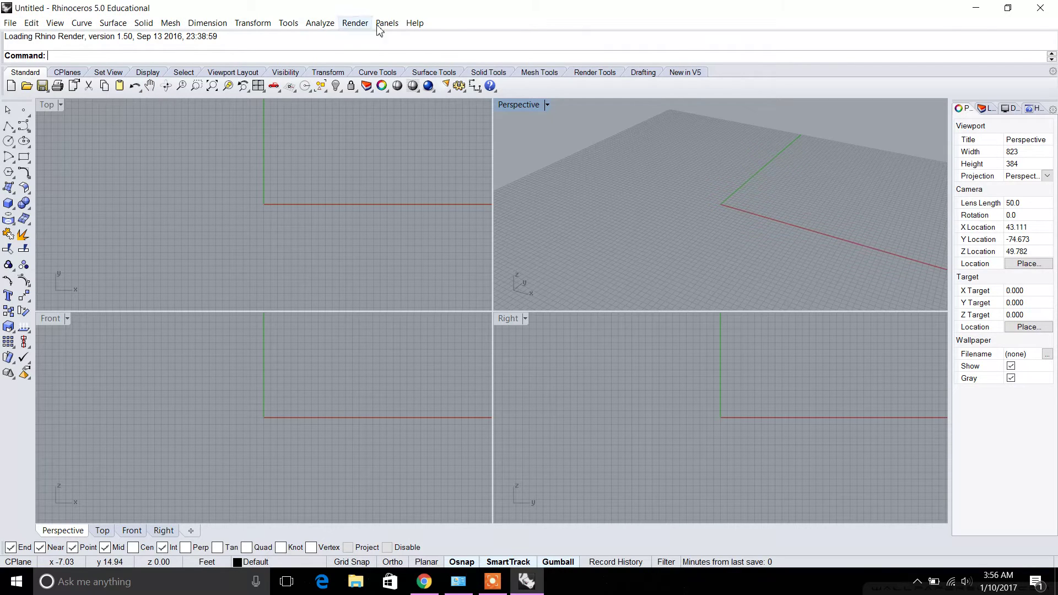
# Draw a circle by two diameter points in the Top viewport around the origin, and delete it.
pyautogui.click(79, 24)
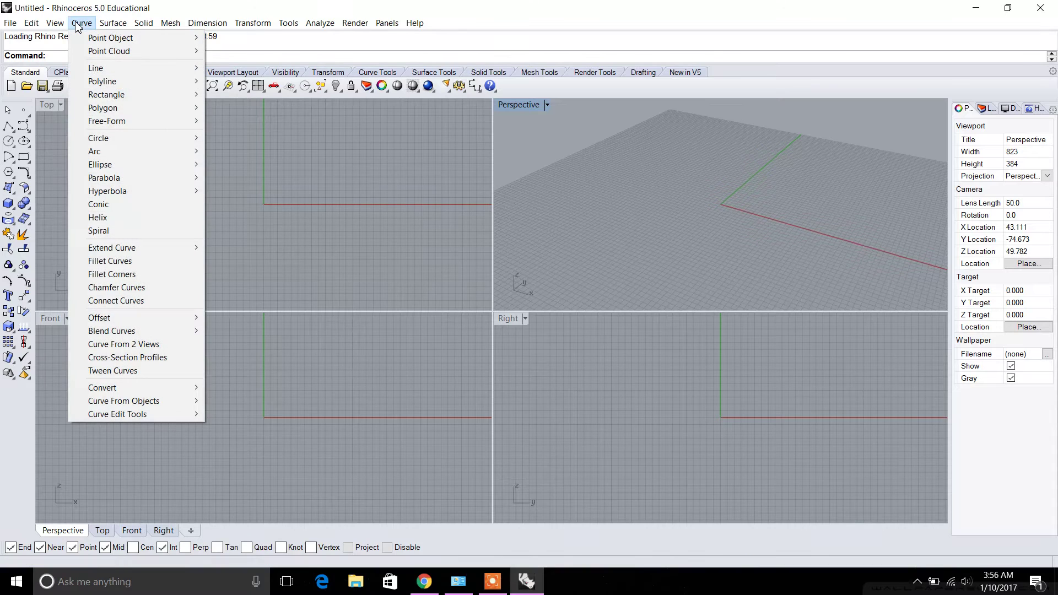
pyautogui.moveTo(122, 141)
pyautogui.moveTo(169, 144)
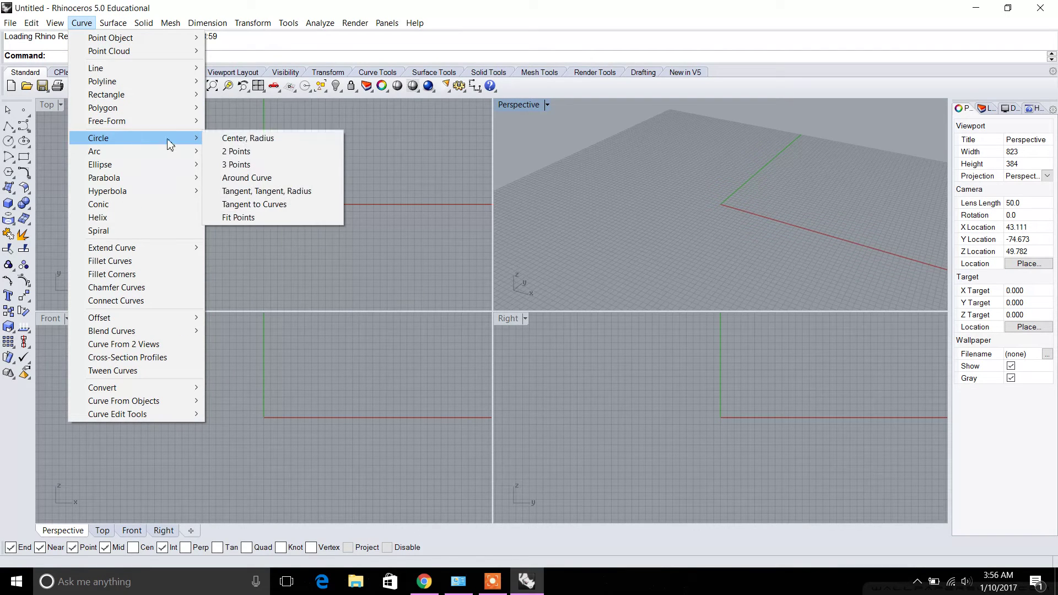
pyautogui.click(237, 151)
pyautogui.click(358, 205)
pyautogui.click(249, 203)
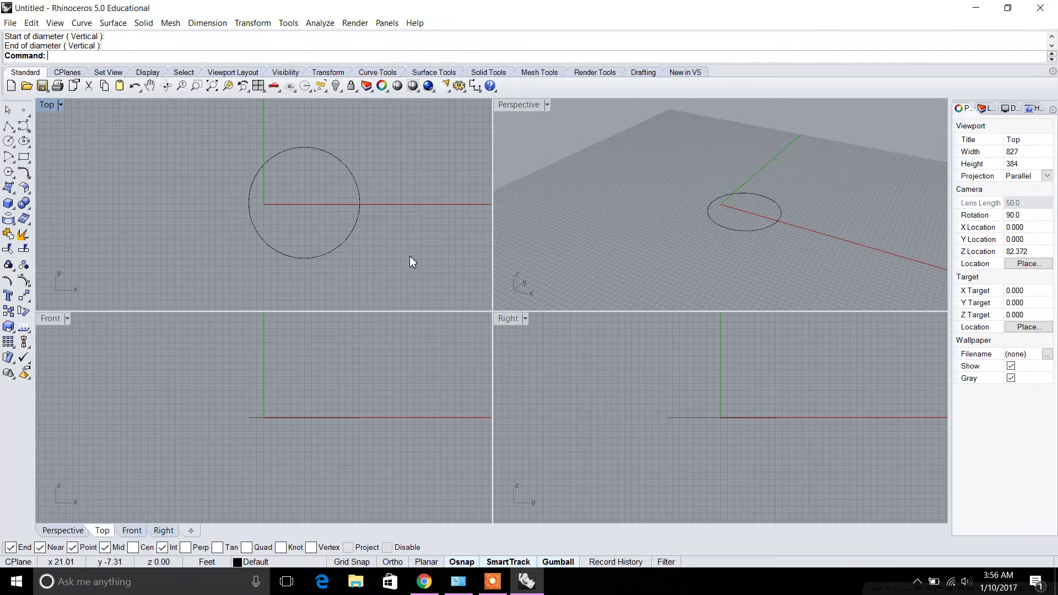
pyautogui.moveTo(197, 155); pyautogui.dragTo(199, 153)
pyautogui.press('Delete')
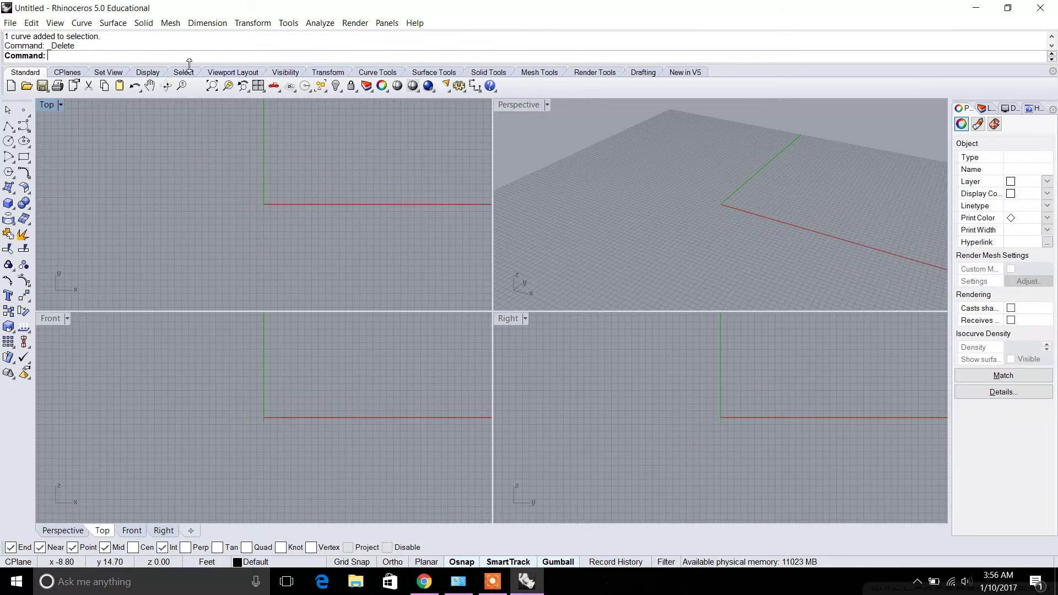
pyautogui.click(144, 23)
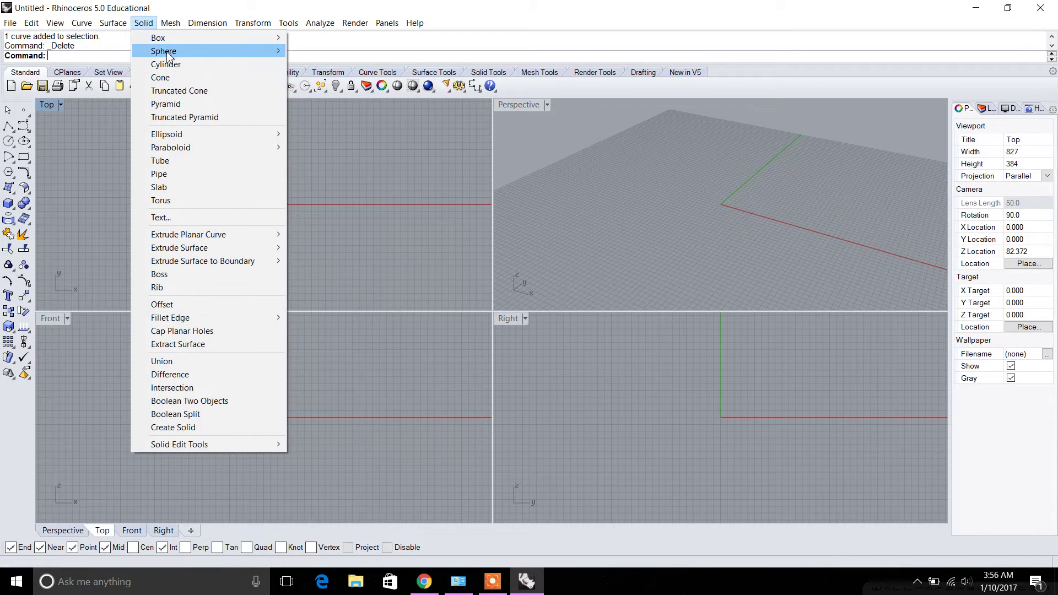
pyautogui.click(249, 23)
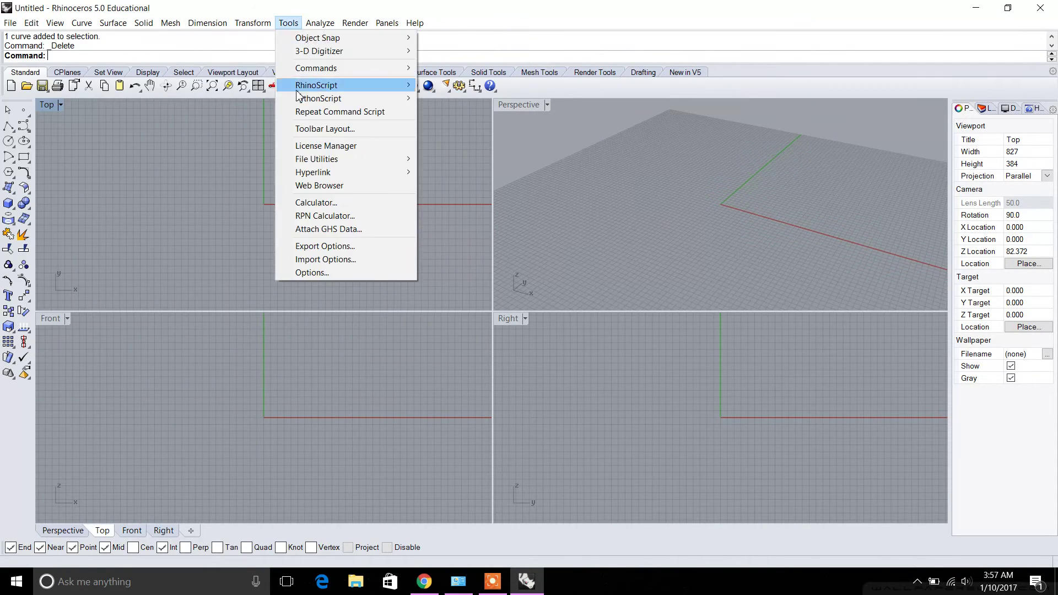
# Run the Circle command with the 2Point option, draw a 4' diameter circle in the Top viewport, and delete it.
pyautogui.click(114, 59)
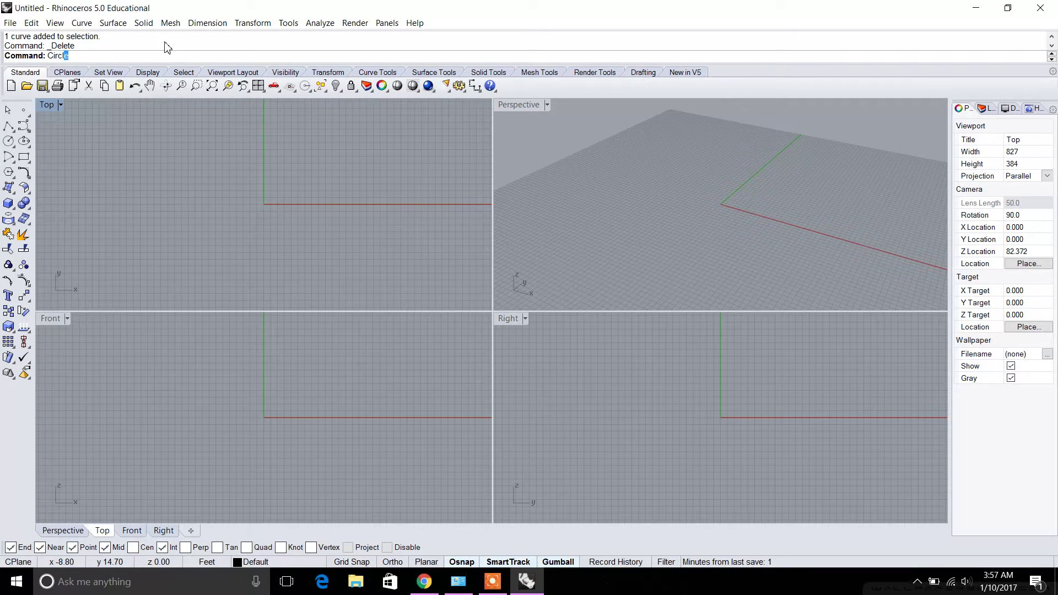
pyautogui.press('Return')
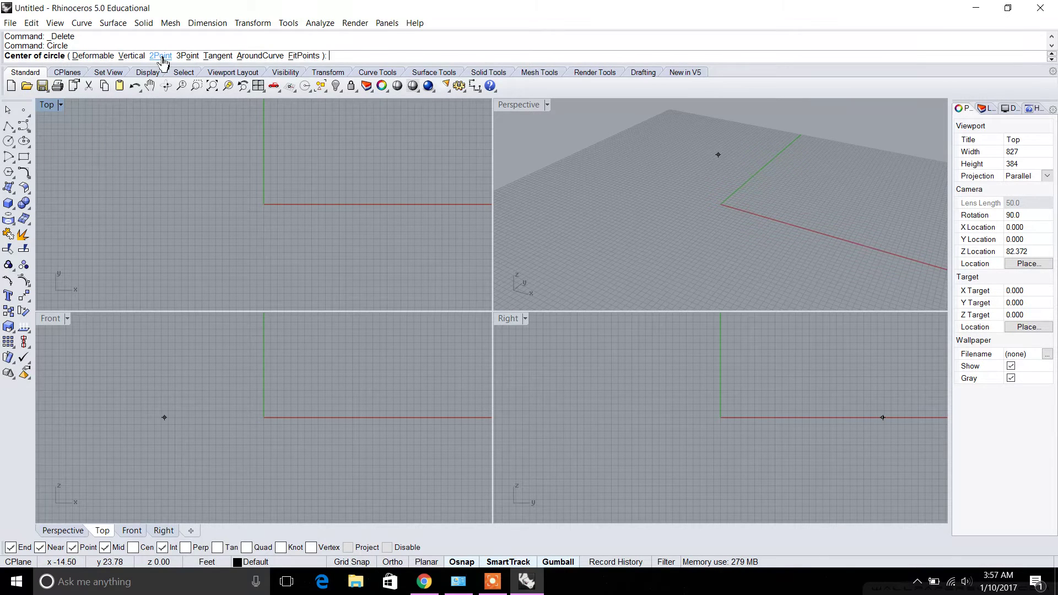
pyautogui.click(159, 56)
pyautogui.click(214, 186)
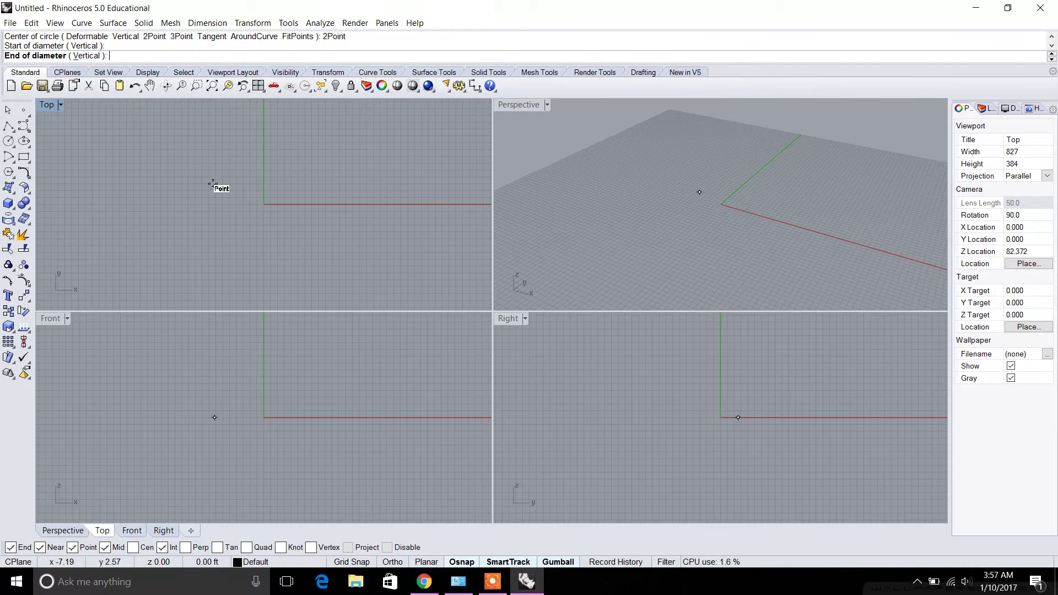
pyautogui.press('Return')
pyautogui.moveTo(178, 150); pyautogui.dragTo(177, 148)
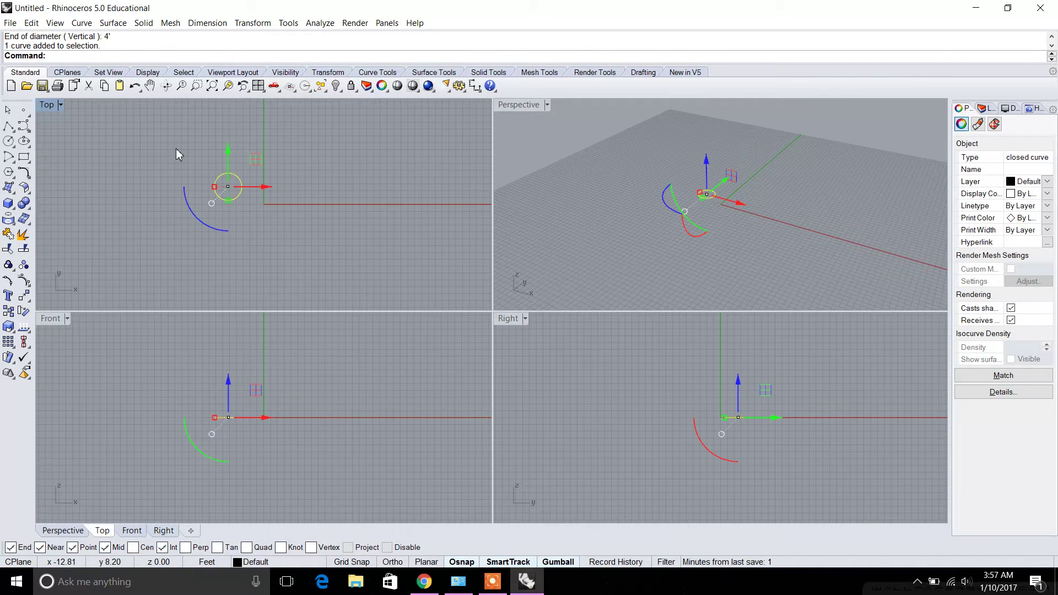
pyautogui.press('Delete')
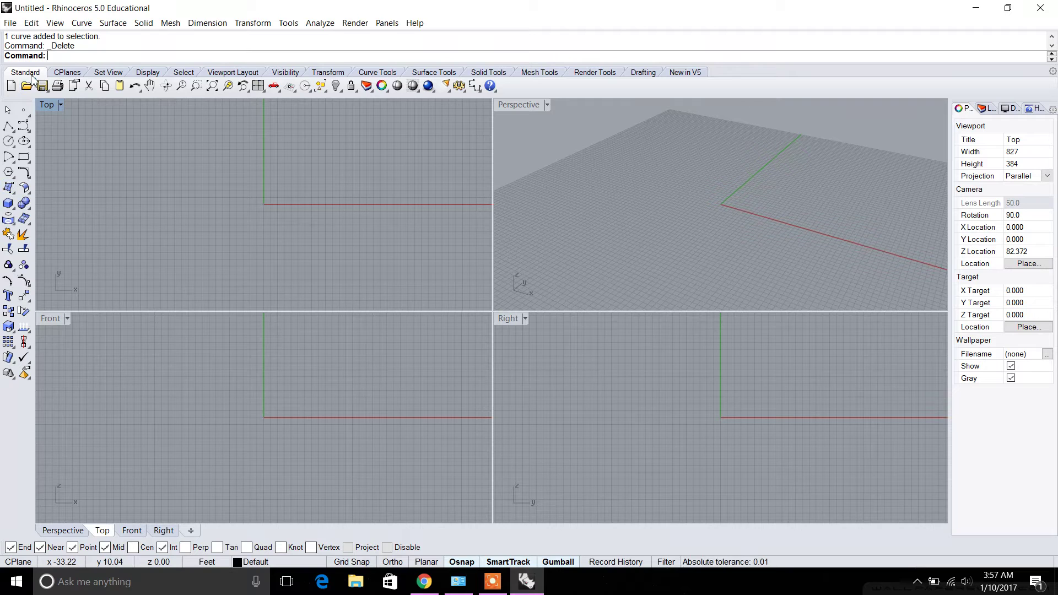
pyautogui.click(12, 150)
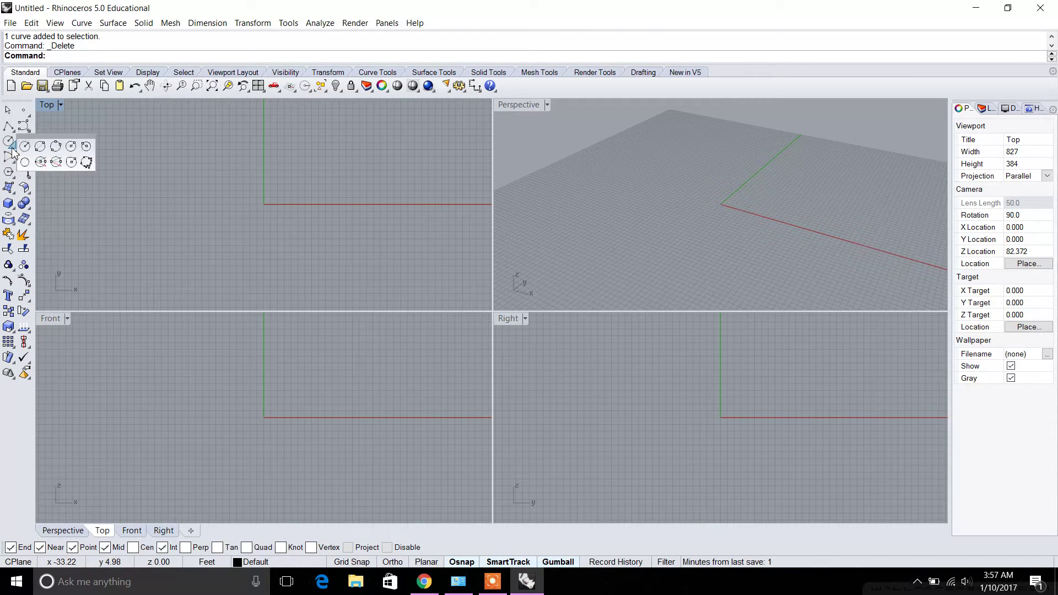
pyautogui.click(40, 147)
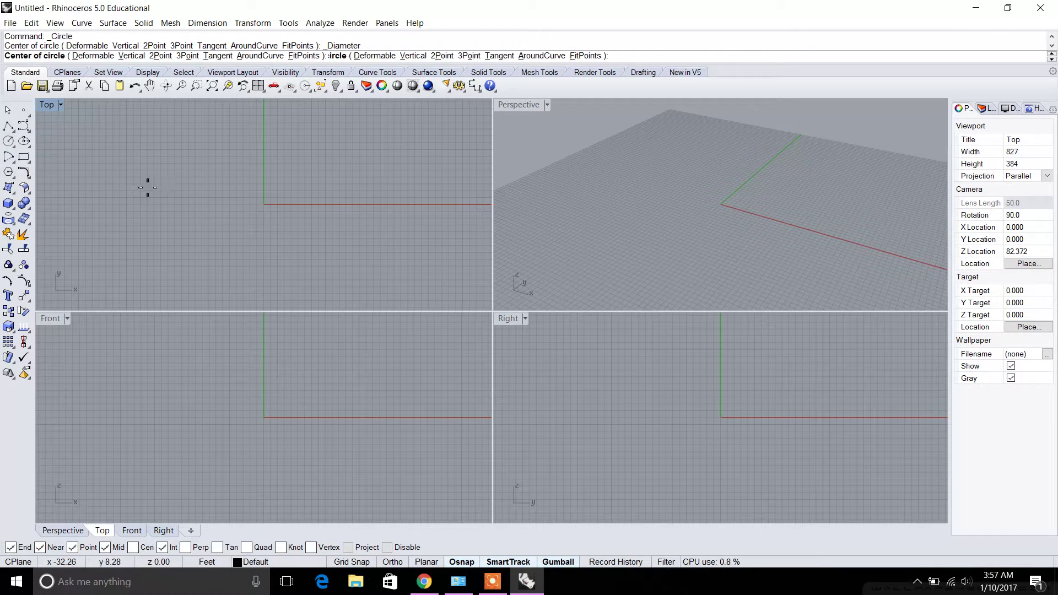
pyautogui.click(198, 195)
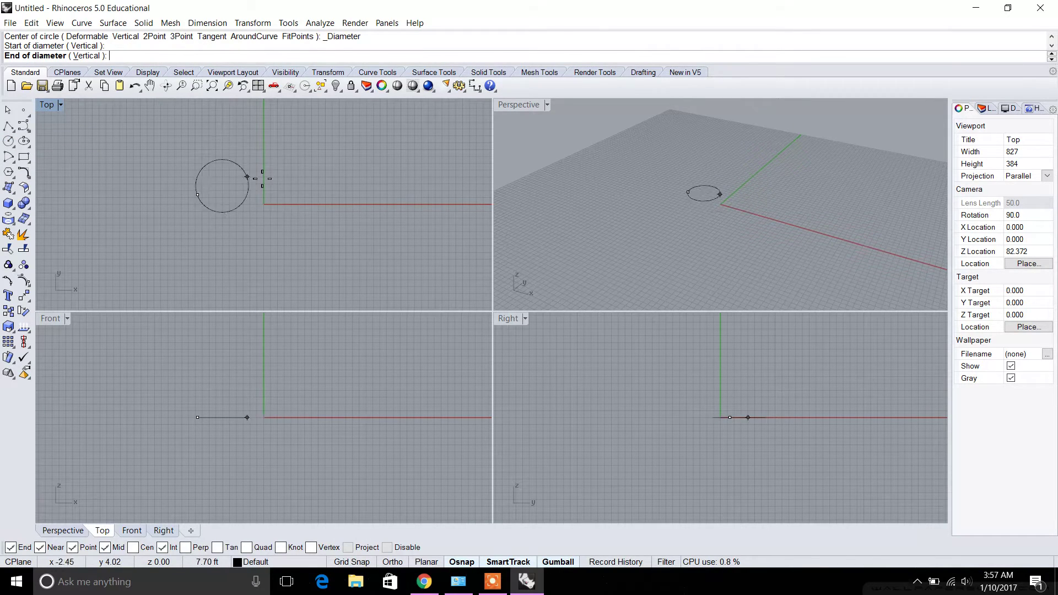
pyautogui.press('Escape')
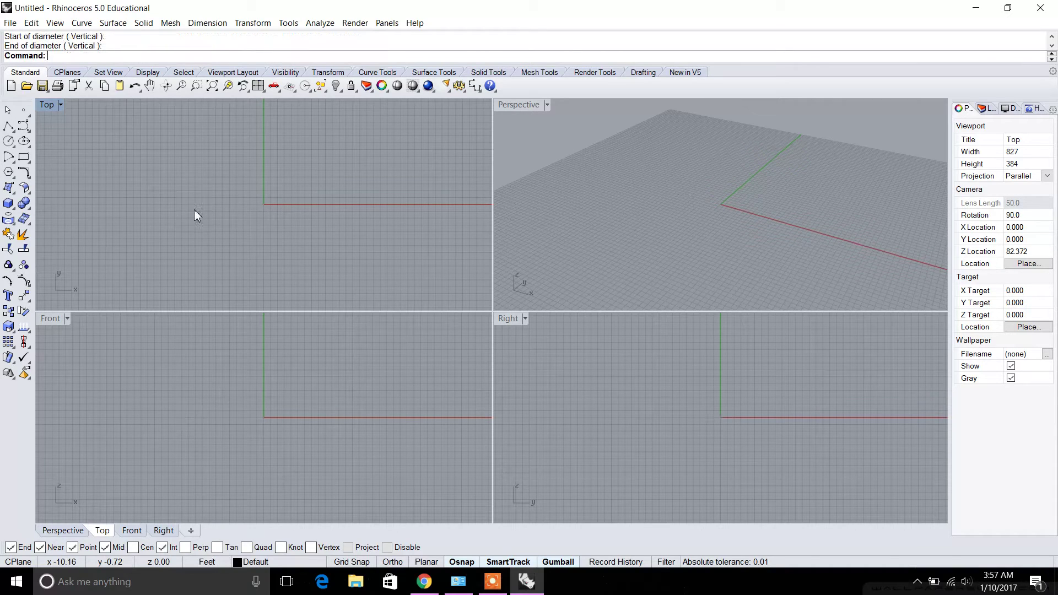
pyautogui.click(65, 74)
pyautogui.click(146, 75)
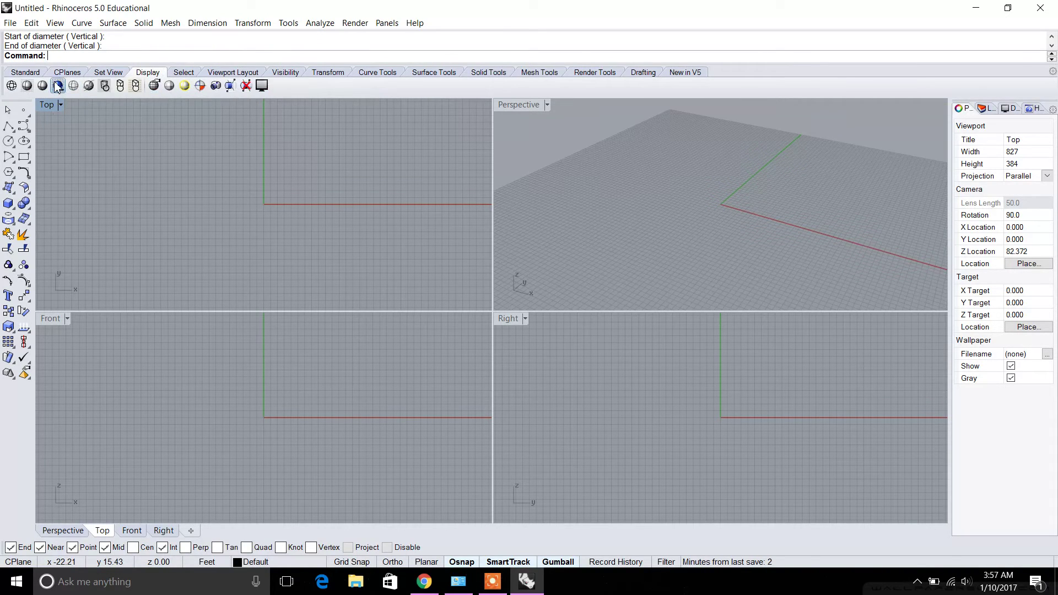
pyautogui.click(420, 74)
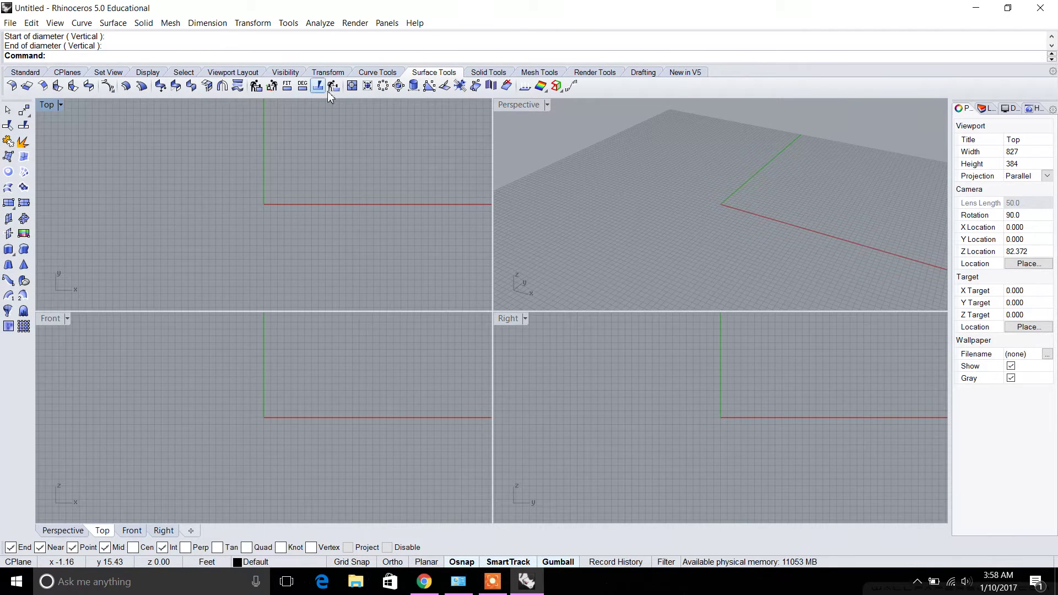
pyautogui.click(496, 73)
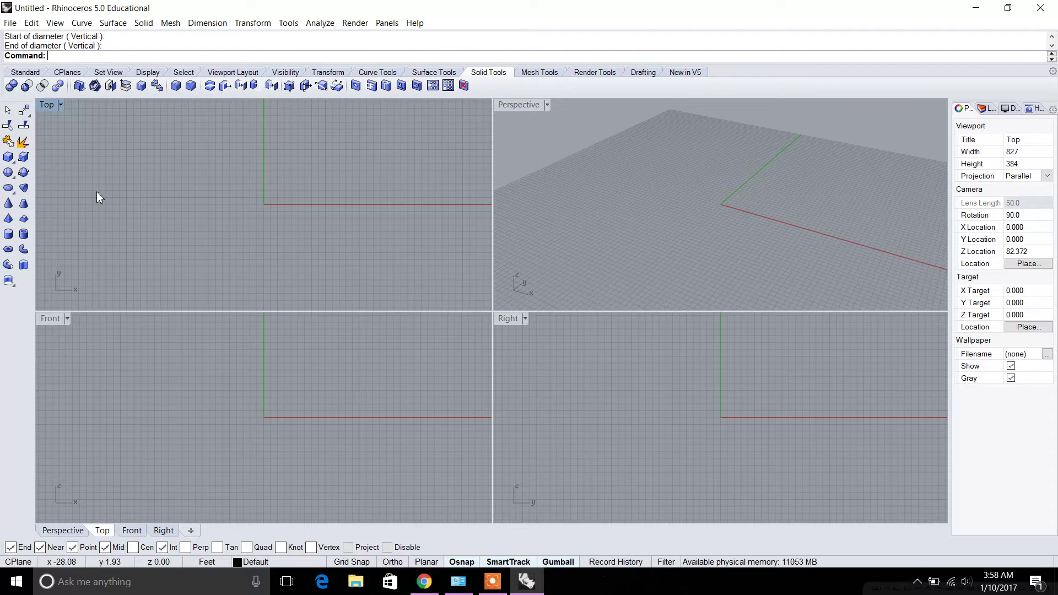
pyautogui.click(605, 72)
pyautogui.click(642, 72)
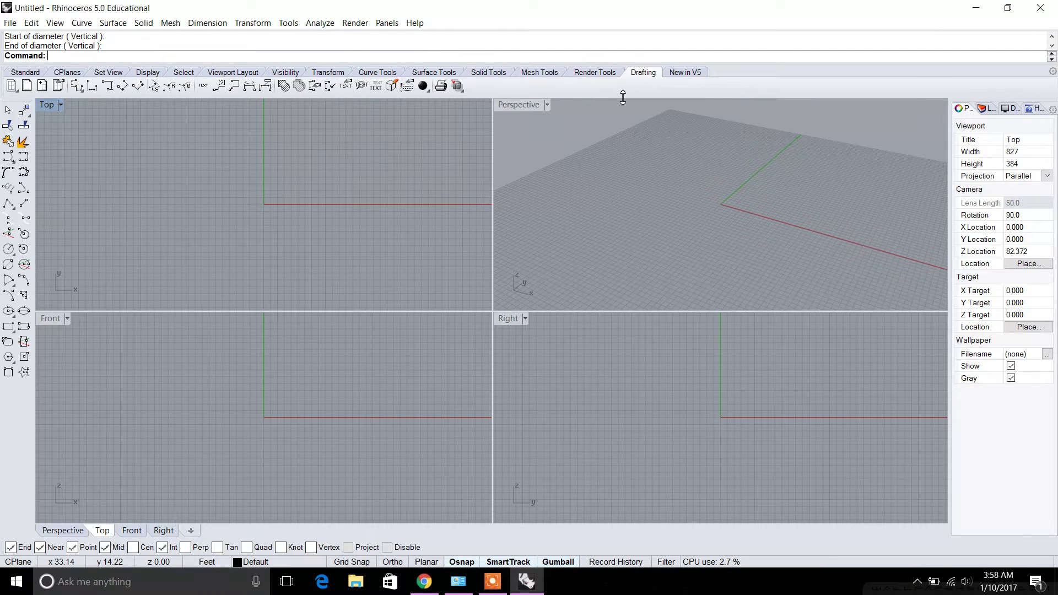
pyautogui.click(29, 74)
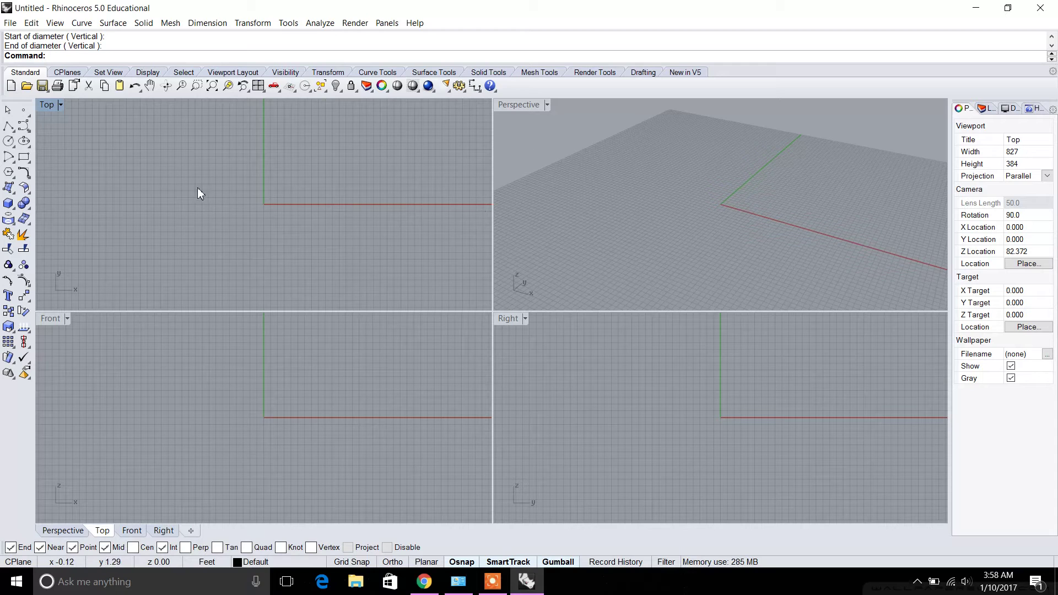
# Create a solid box freehand around the origin in the Perspective viewport, picking two base corners and a height.
pyautogui.click(8, 203)
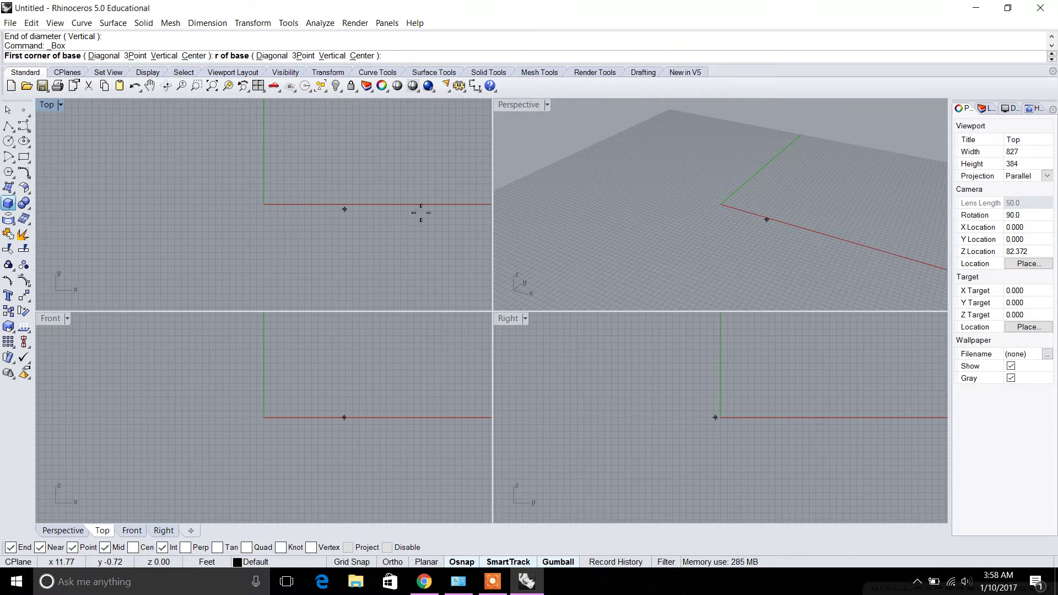
pyautogui.click(672, 216)
pyautogui.click(768, 197)
pyautogui.click(749, 147)
# Examine the box in the Front, Right, Top and Perspective viewports, framing it in each one.
pyautogui.moveTo(366, 335); pyautogui.dragTo(291, 384, button='right')
pyautogui.moveTo(611, 388); pyautogui.dragTo(657, 417, button='right')
pyautogui.moveTo(266, 170); pyautogui.dragTo(191, 170, button='right')
pyautogui.moveTo(627, 352); pyautogui.dragTo(596, 379, button='right')
pyautogui.moveTo(782, 203)
pyautogui.mouseDown(button='right')
pyautogui.moveTo(705, 158)
pyautogui.moveTo(777, 188)
pyautogui.mouseUp(button='right')
pyautogui.moveTo(697, 179); pyautogui.dragTo(705, 213, button='right')
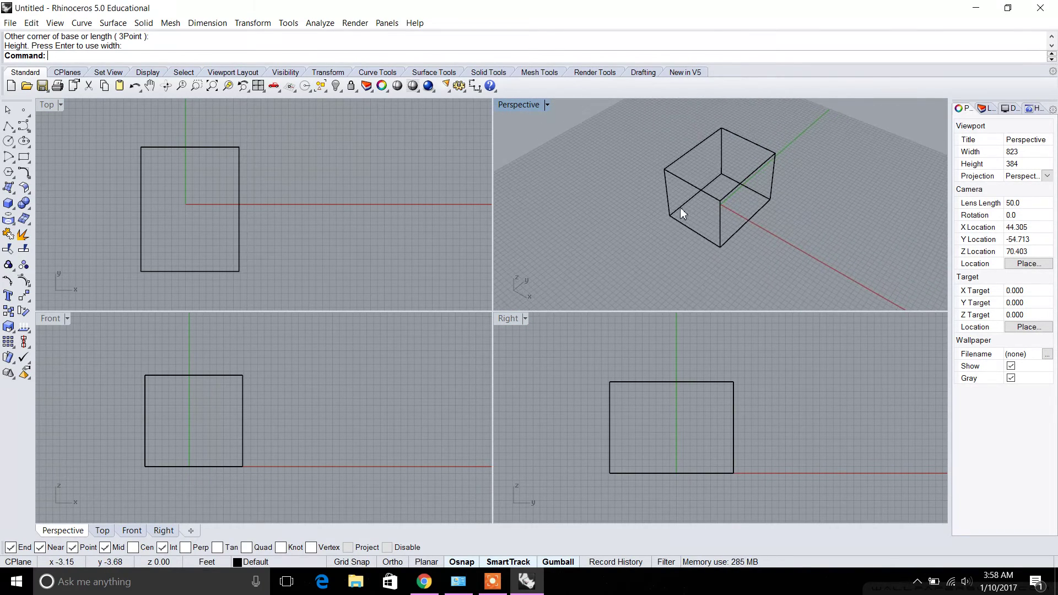
# Maximize and restore the Perspective viewport and the Top viewport to view the box full size.
pyautogui.doubleClick(527, 104)
pyautogui.moveTo(556, 160); pyautogui.dragTo(595, 201, button='right')
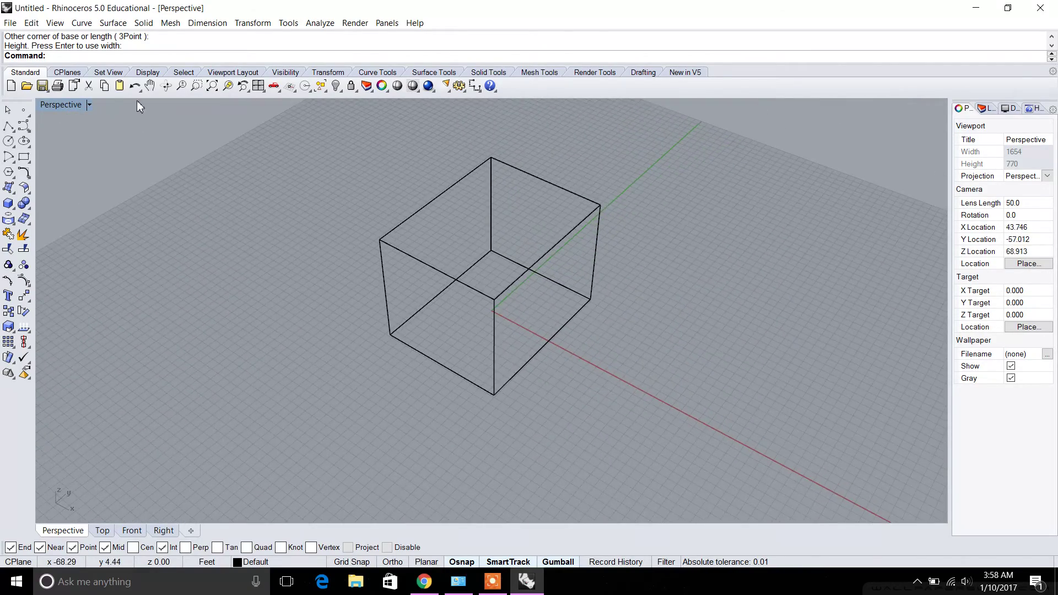
pyautogui.doubleClick(70, 107)
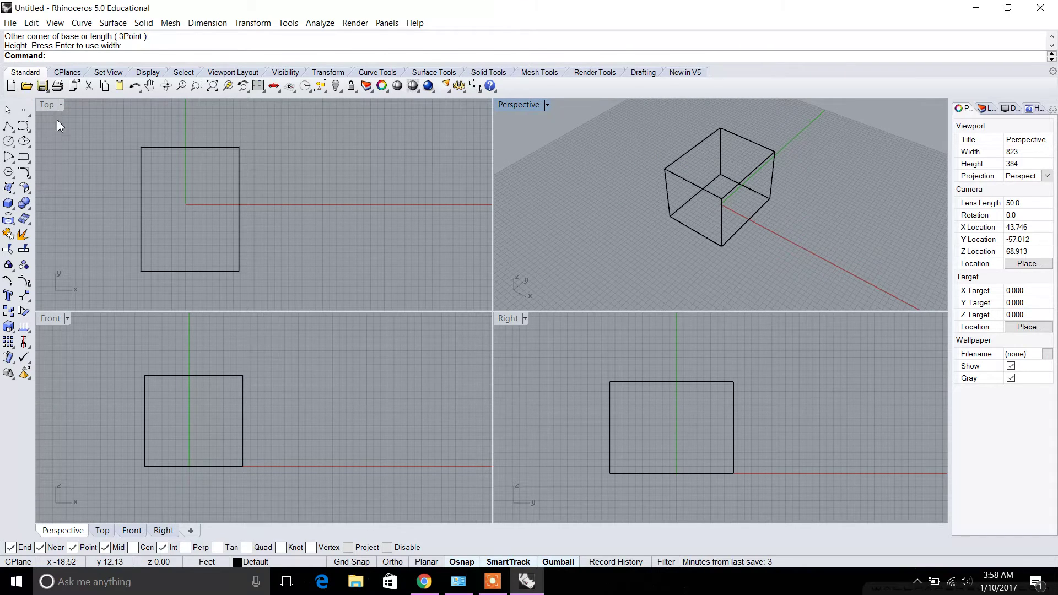
pyautogui.doubleClick(47, 106)
pyautogui.doubleClick(47, 106)
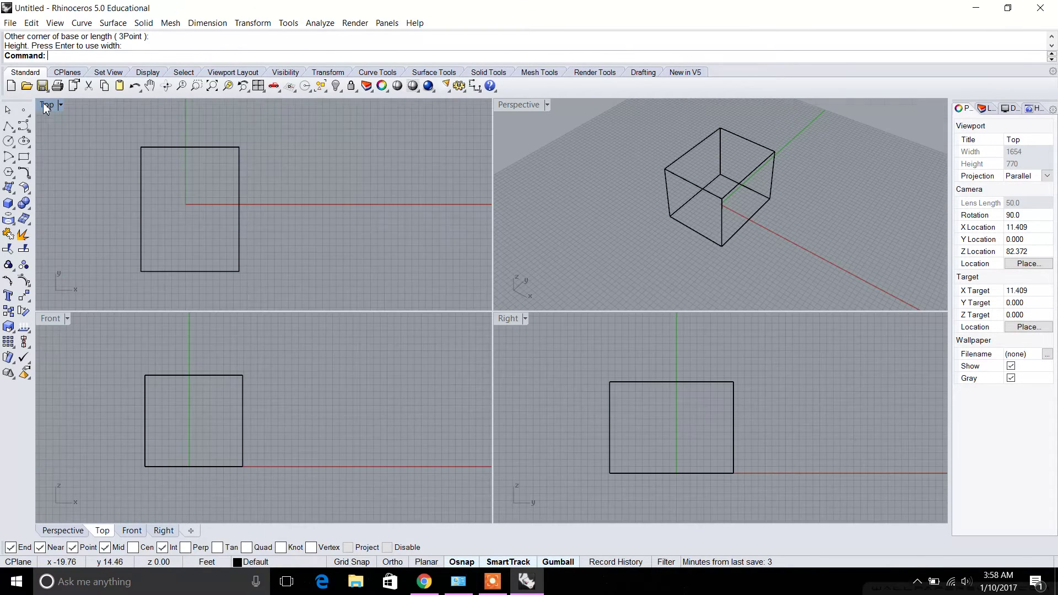
# Set the Perspective viewport's display mode to Shaded and view the box from a lower angle.
pyautogui.click(731, 226)
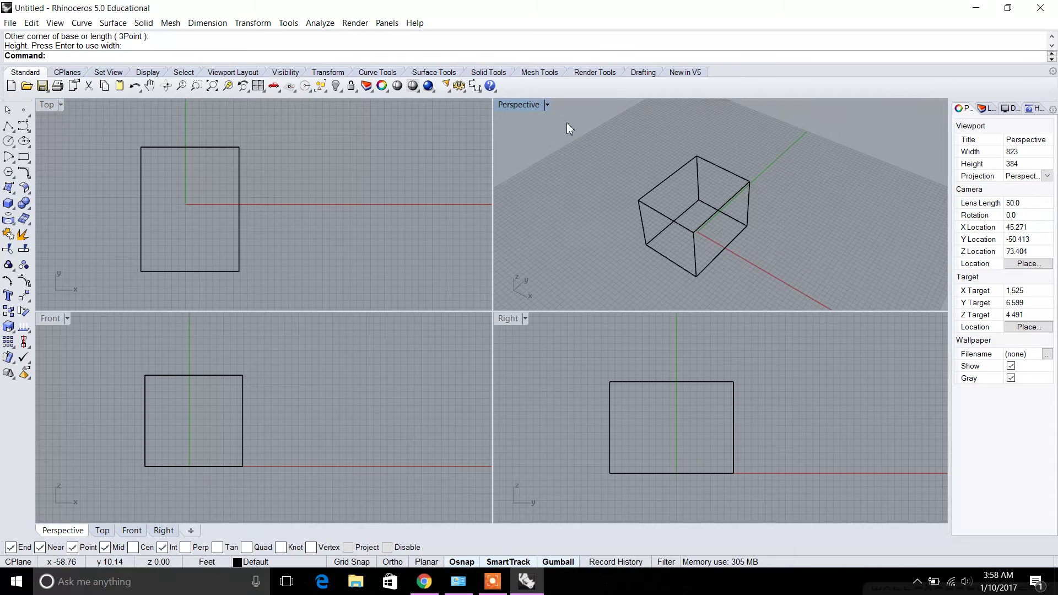
pyautogui.click(548, 105)
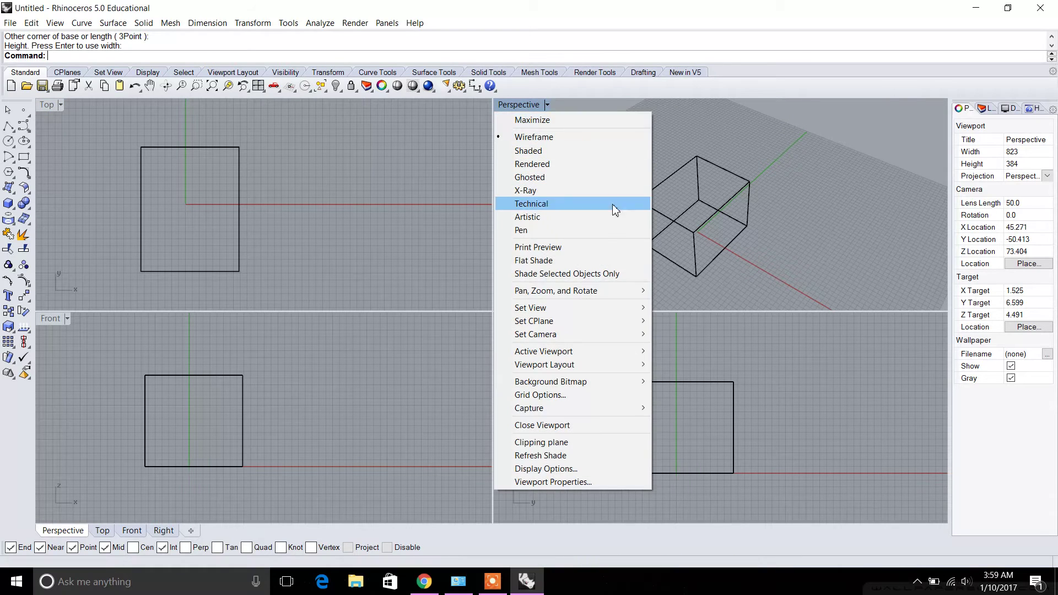
pyautogui.click(534, 152)
pyautogui.moveTo(732, 253)
pyautogui.mouseDown(button='right')
pyautogui.moveTo(847, 201)
pyautogui.moveTo(770, 156)
pyautogui.moveTo(555, 139)
pyautogui.mouseUp(button='right')
# Try the X-Ray and Pen display modes in the Perspective viewport, and return it to Shaded.
pyautogui.click(547, 105)
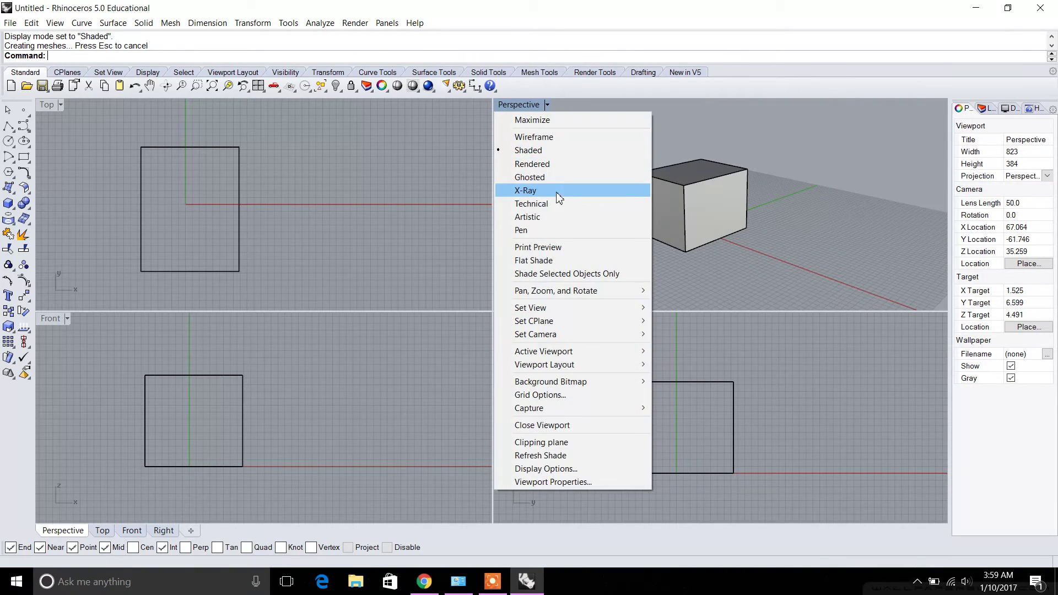
pyautogui.click(557, 194)
pyautogui.moveTo(740, 199); pyautogui.dragTo(538, 135, button='right')
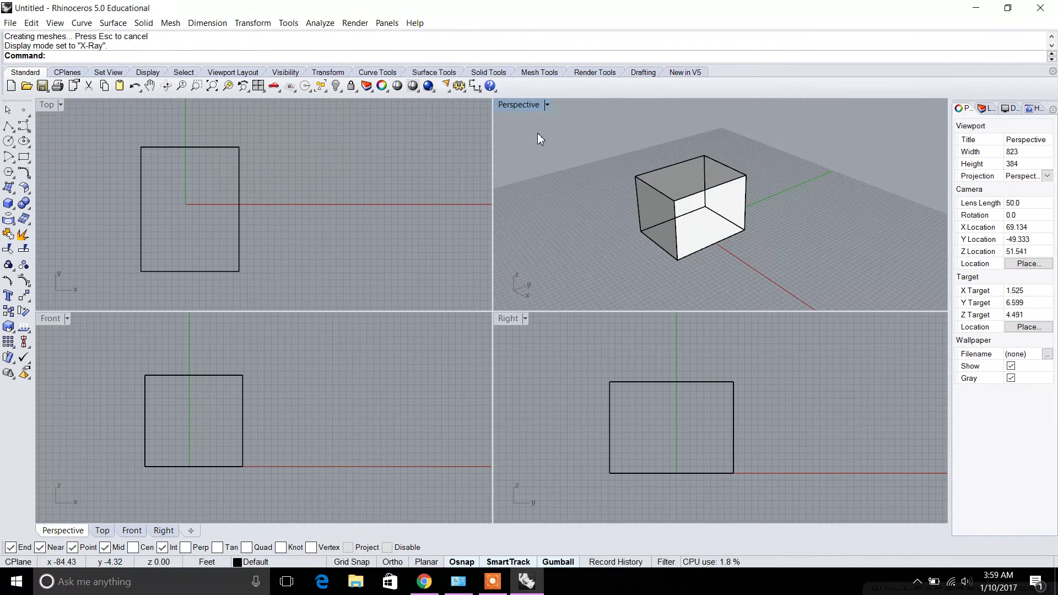
pyautogui.click(547, 105)
pyautogui.click(559, 230)
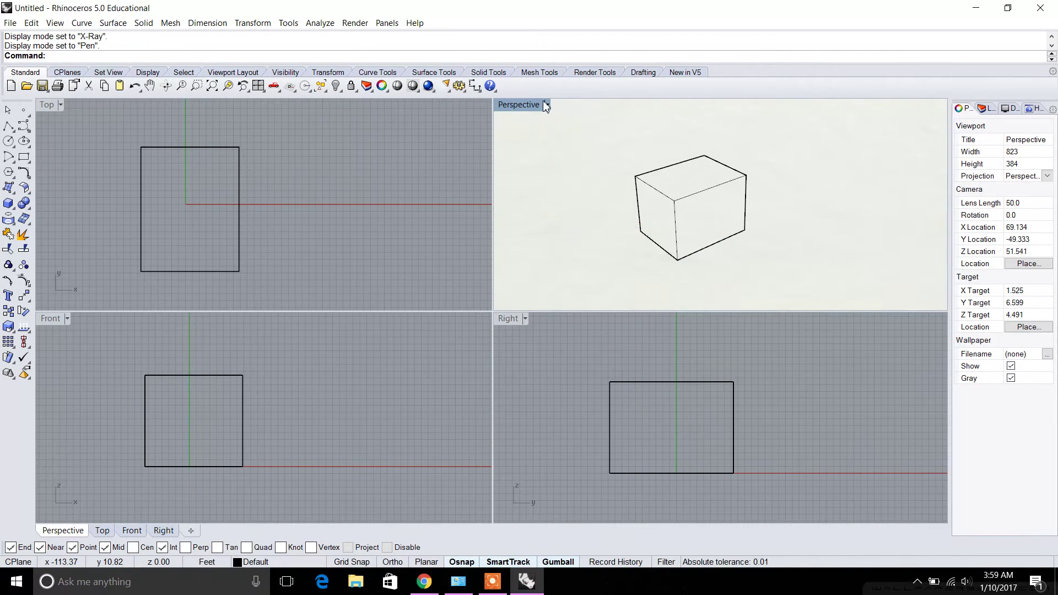
pyautogui.click(547, 105)
pyautogui.click(529, 150)
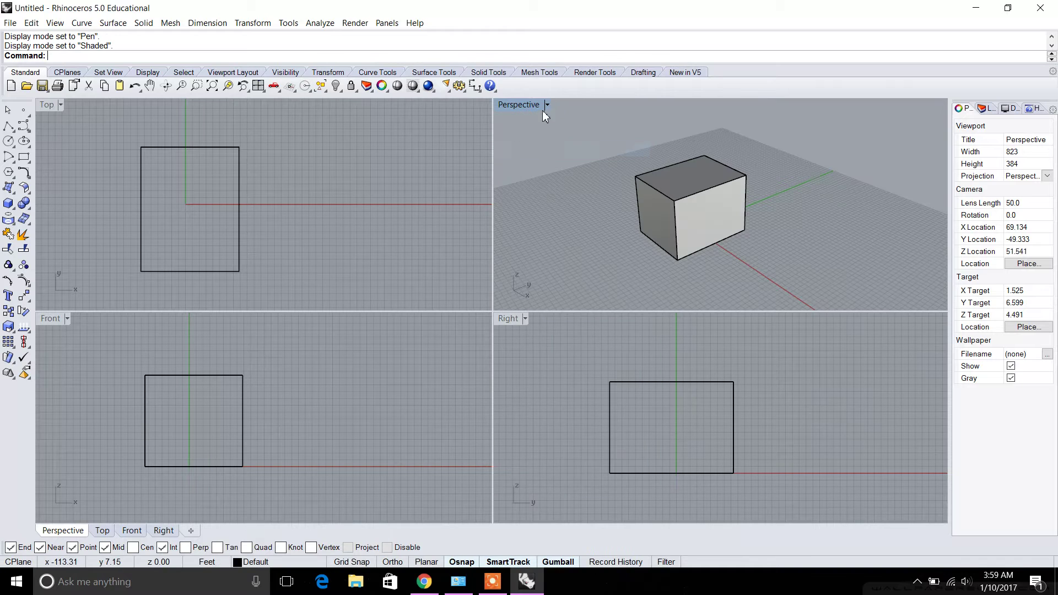
# Switch the Perspective viewport to the Two Point Perspective view, and set it back to the standard Perspective view.
pyautogui.click(548, 106)
pyautogui.moveTo(540, 310)
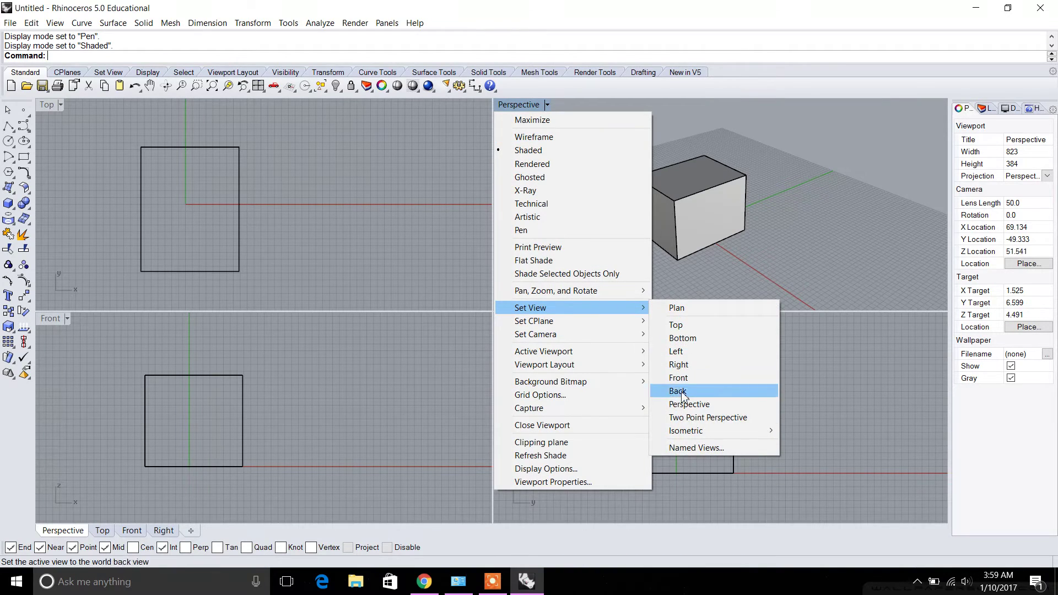
pyautogui.click(684, 422)
pyautogui.moveTo(670, 235); pyautogui.dragTo(675, 195, button='right')
pyautogui.click(587, 105)
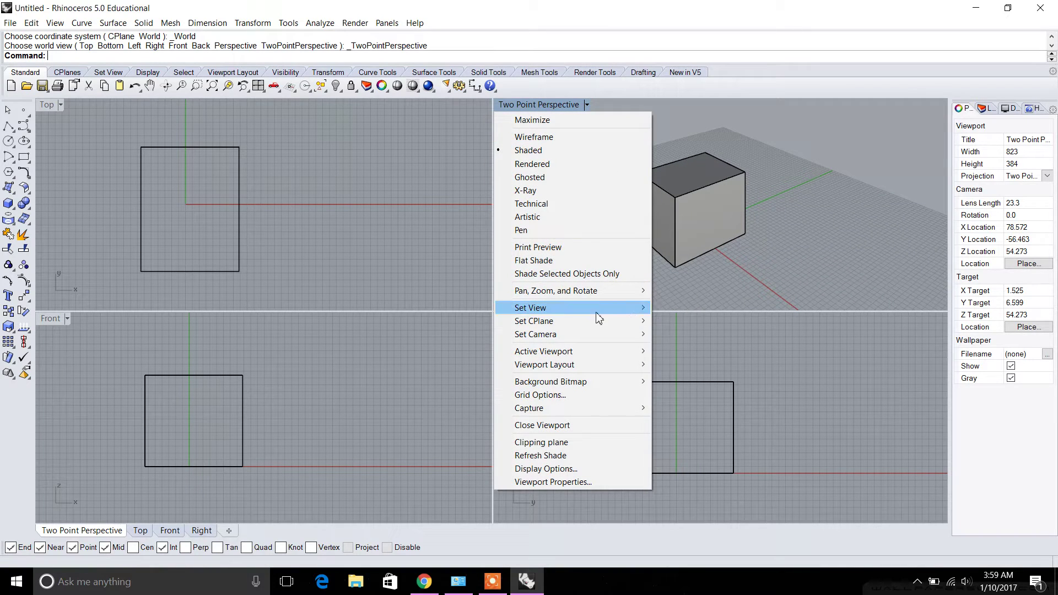
pyautogui.moveTo(596, 312)
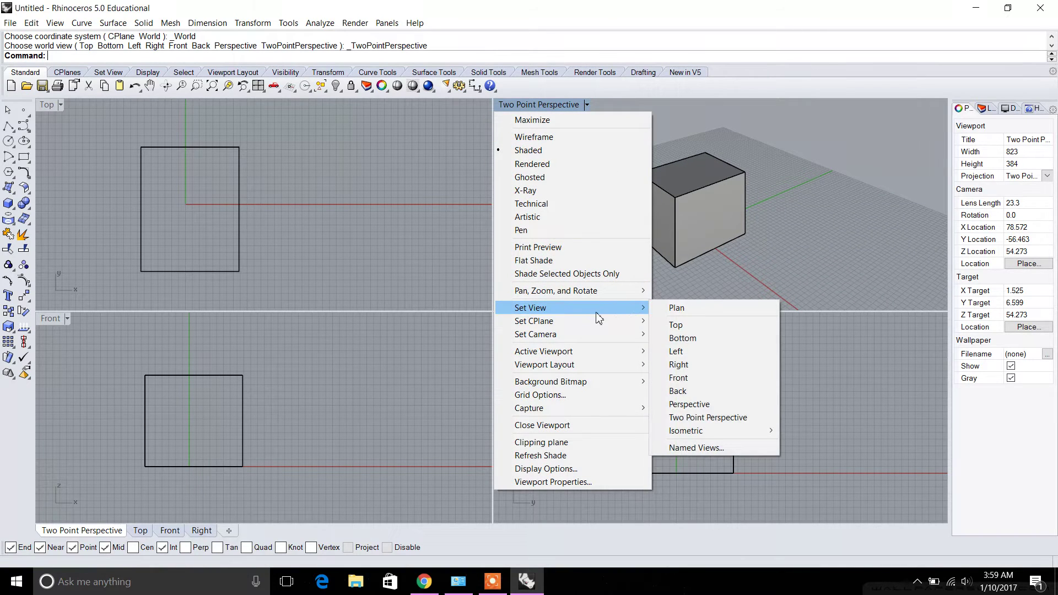
pyautogui.click(708, 404)
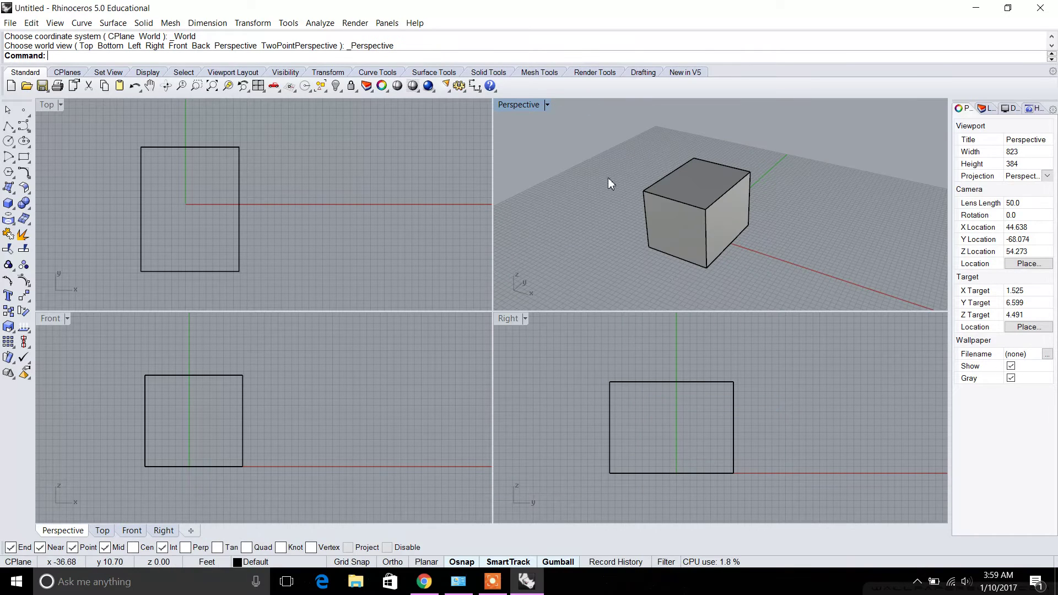
pyautogui.click(548, 105)
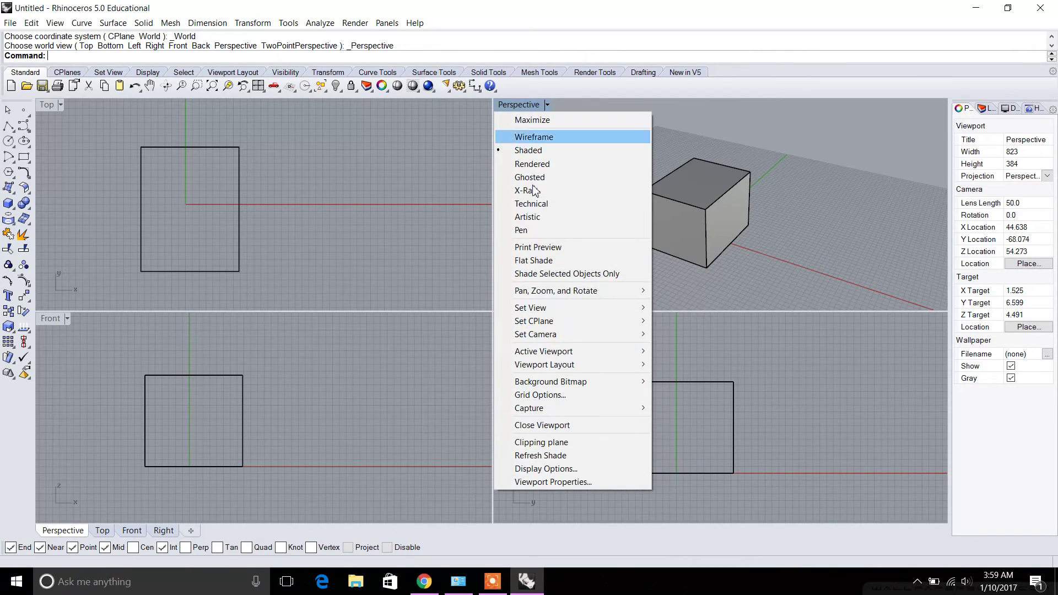
pyautogui.click(799, 158)
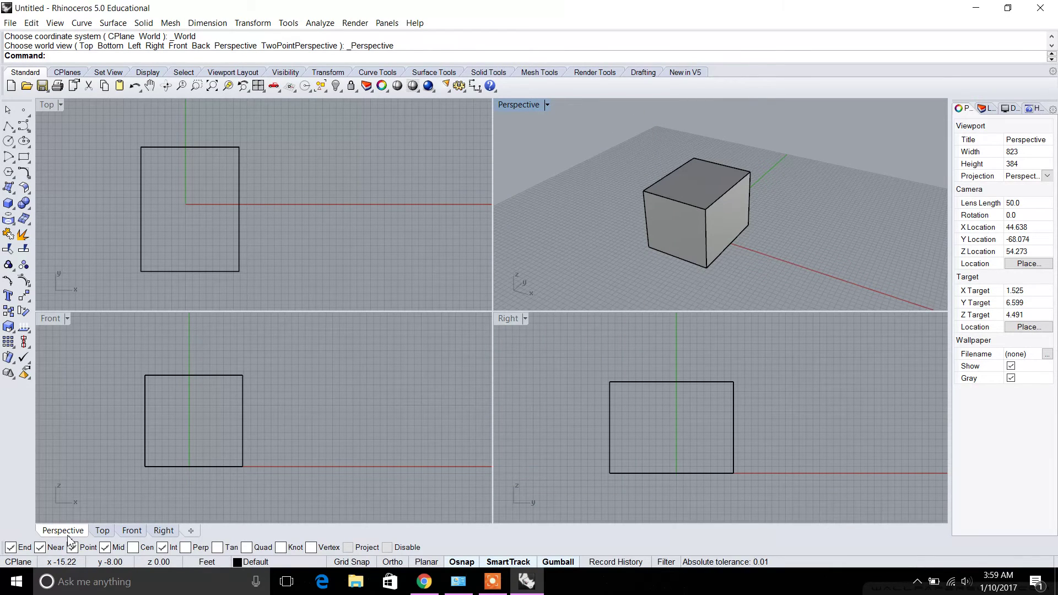
# Make the Top, Front, Right and Perspective viewports active in turn, ending on the Right viewport.
pyautogui.click(101, 531)
pyautogui.click(126, 532)
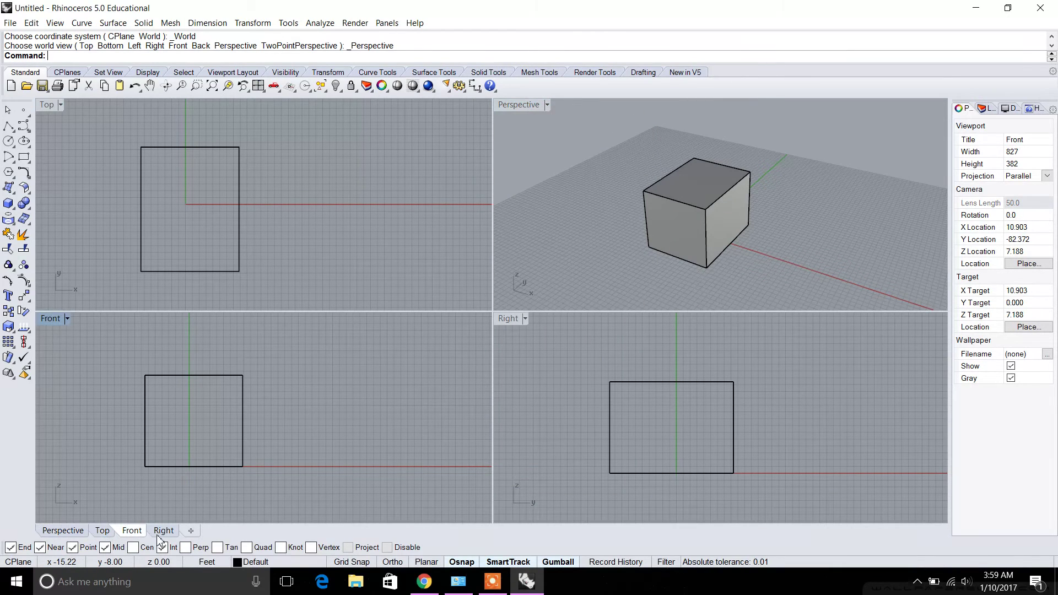
pyautogui.click(162, 533)
pyautogui.click(65, 532)
pyautogui.click(101, 531)
pyautogui.click(132, 531)
pyautogui.click(163, 531)
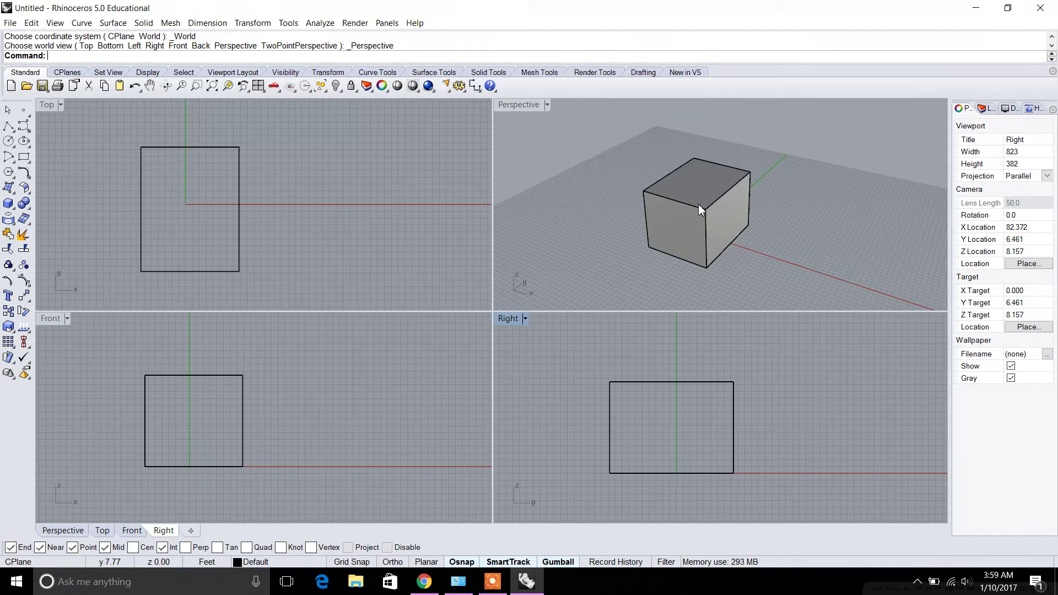
# Orbit, zoom and pan around the box in the Perspective viewport, and pan the Right viewport.
pyautogui.moveTo(631, 222); pyautogui.dragTo(678, 229, button='right')
pyautogui.scroll(-5, 638, 236)
pyautogui.moveTo(503, 291); pyautogui.dragTo(508, 280, button='right')
pyautogui.moveTo(580, 269); pyautogui.dragTo(640, 213, button='right')
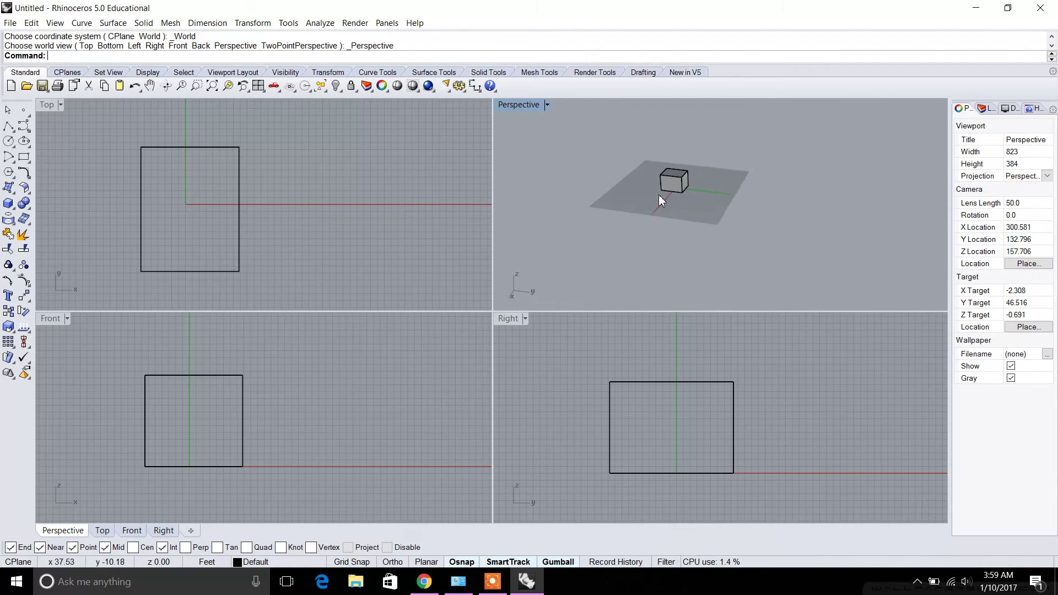
pyautogui.scroll(4, 659, 196)
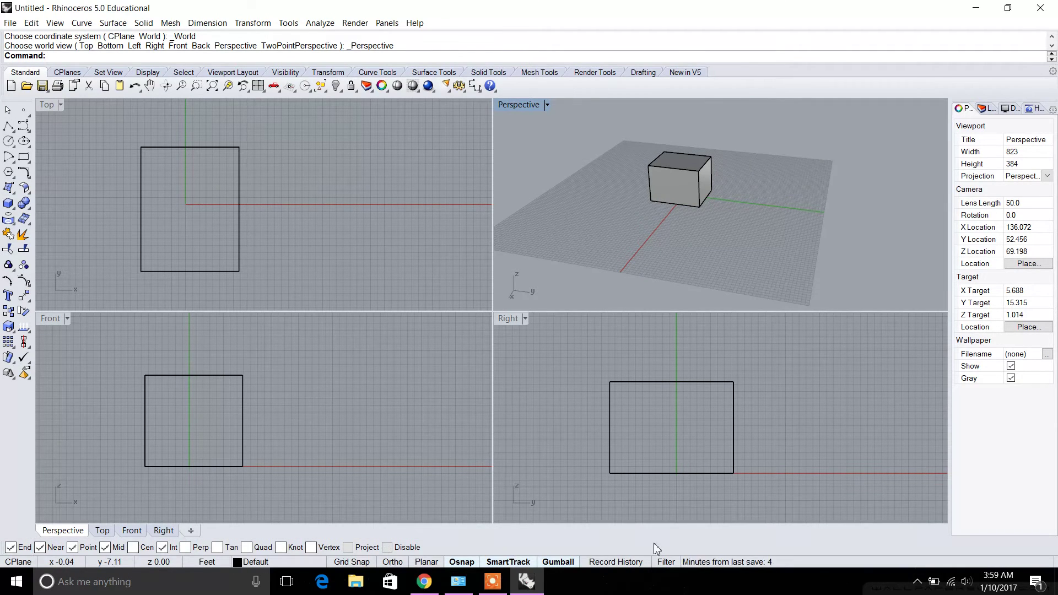
pyautogui.moveTo(651, 364); pyautogui.dragTo(630, 385, button='right')
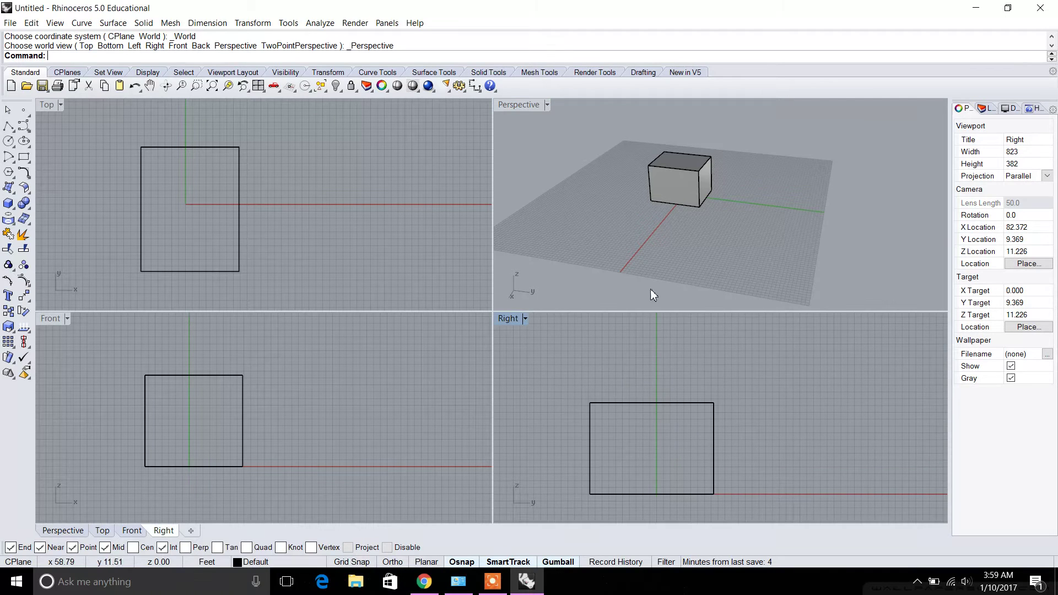
pyautogui.scroll(6, 655, 200)
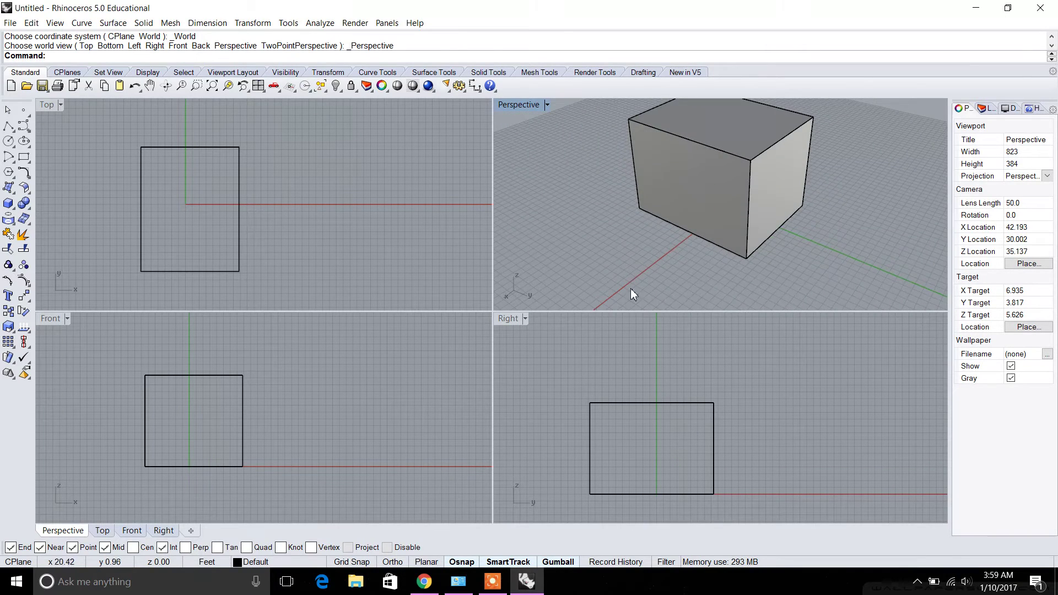
pyautogui.keyDown('shift'); pyautogui.moveTo(631, 289); pyautogui.dragTo(614, 324, button='right'); pyautogui.keyUp('shift')
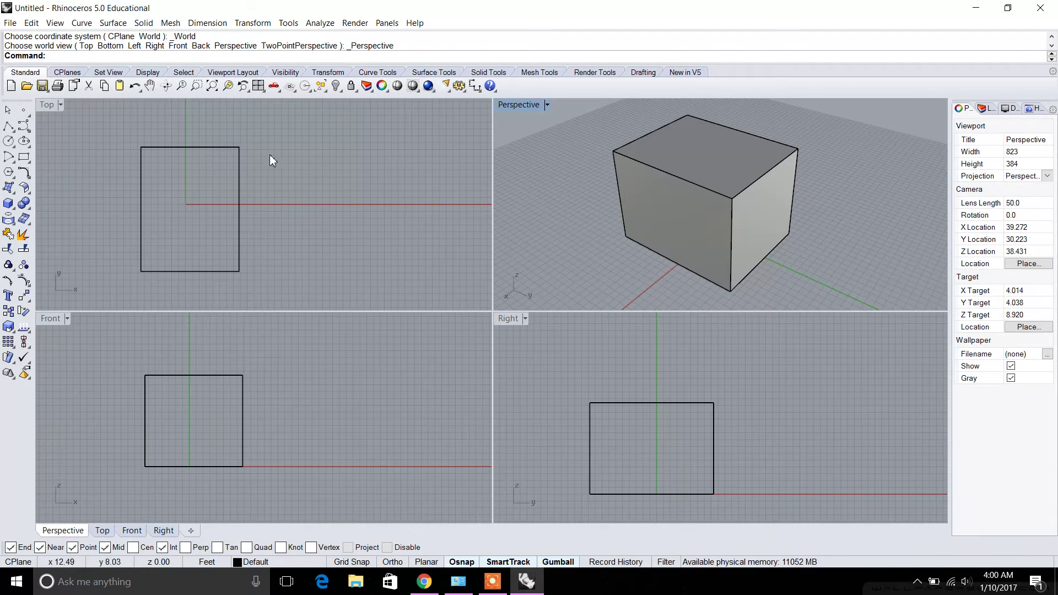
# Try drawing a polyline above the box in the Top viewport, first with Ortho on and again with it off.
pyautogui.click(392, 564)
pyautogui.click(8, 126)
pyautogui.scroll(-8, 358, 207)
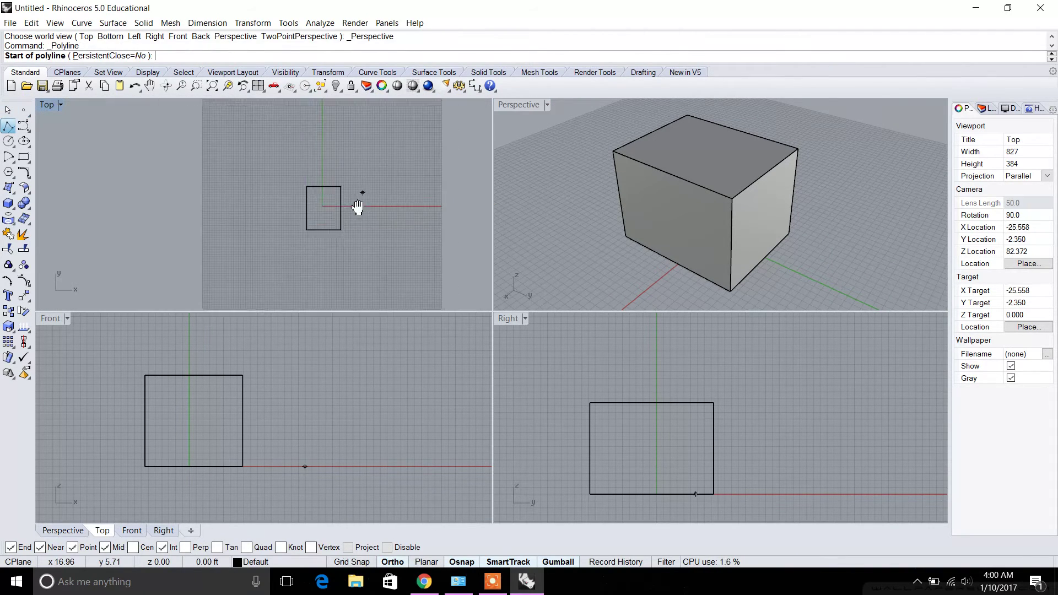
pyautogui.click(234, 185)
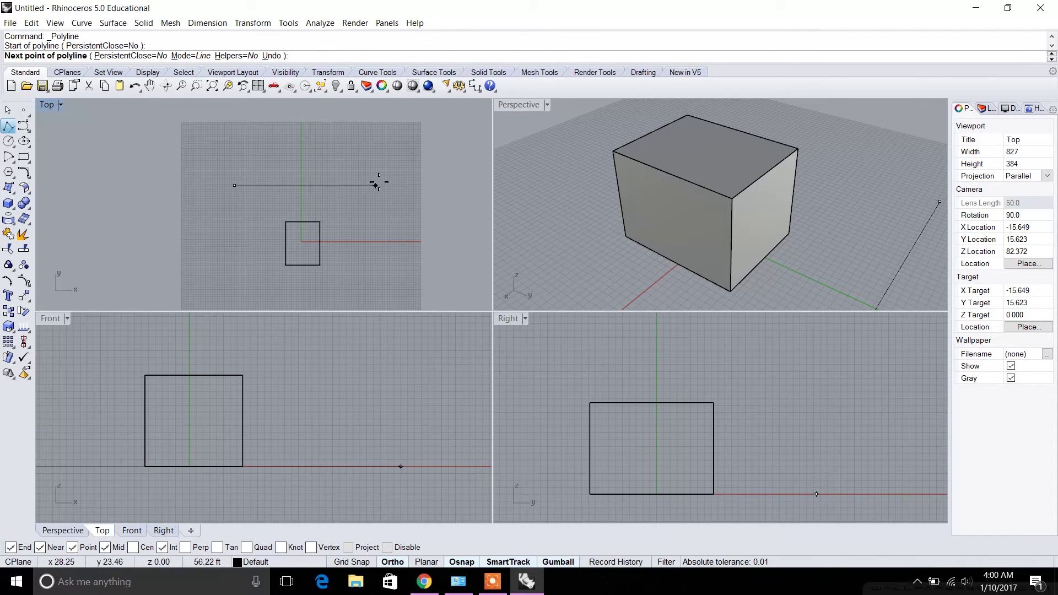
pyautogui.click(393, 562)
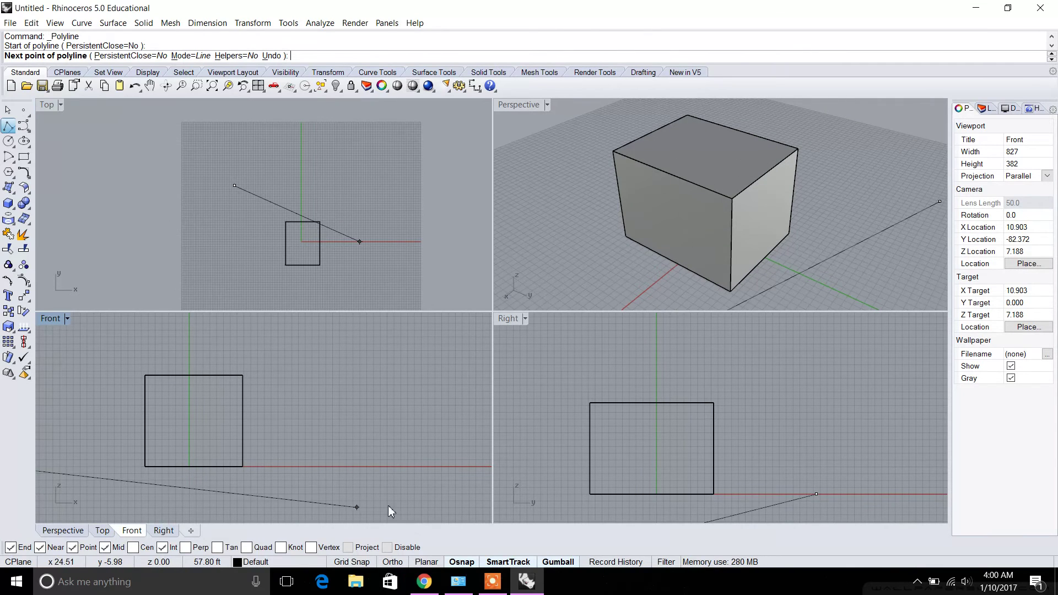
pyautogui.press('Escape')
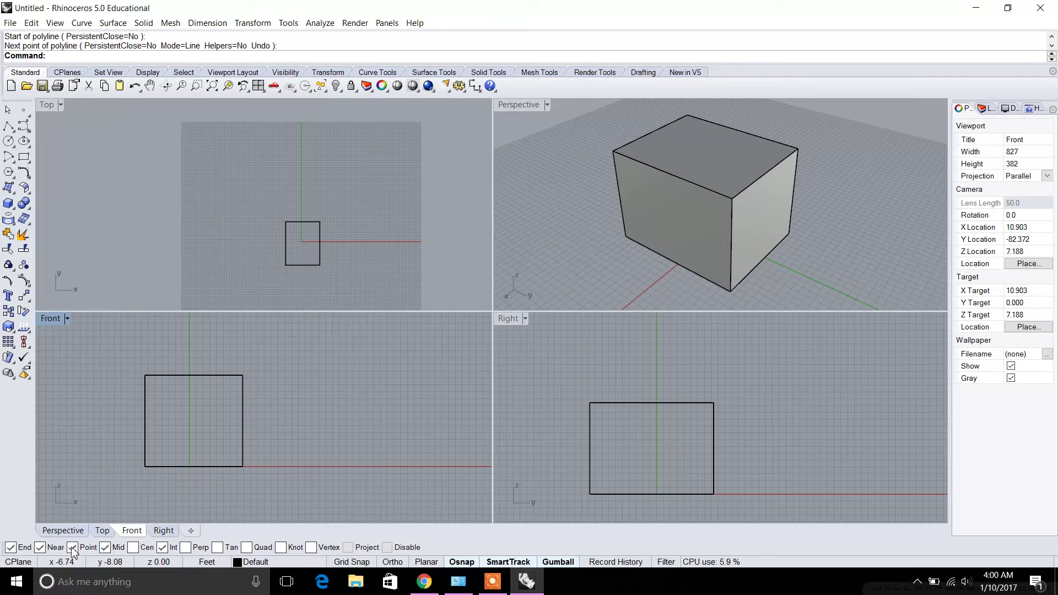
# Delete the box and draw a rectangle enclosing the origin in the Top viewport.
pyautogui.click(681, 185)
pyautogui.press('Delete')
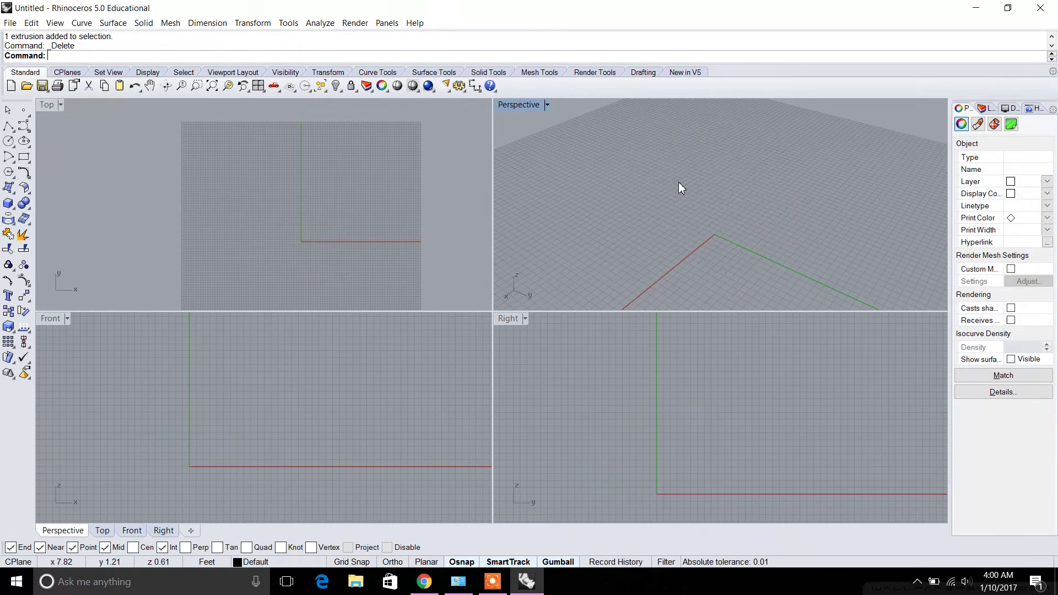
pyautogui.click(23, 157)
pyautogui.click(241, 183)
pyautogui.scroll(5, 242, 182)
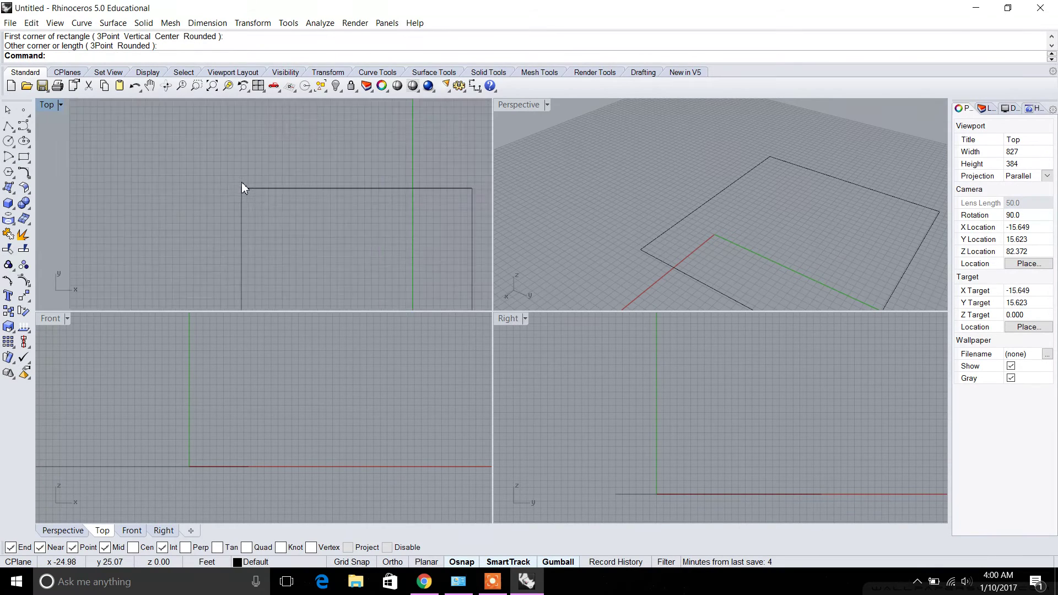
# Try the polyline start snapping on the rectangle's edges with SmartTrack off, turn SmartTrack back on, and cancel the polyline.
pyautogui.click(9, 127)
pyautogui.scroll(-4, 161, 176)
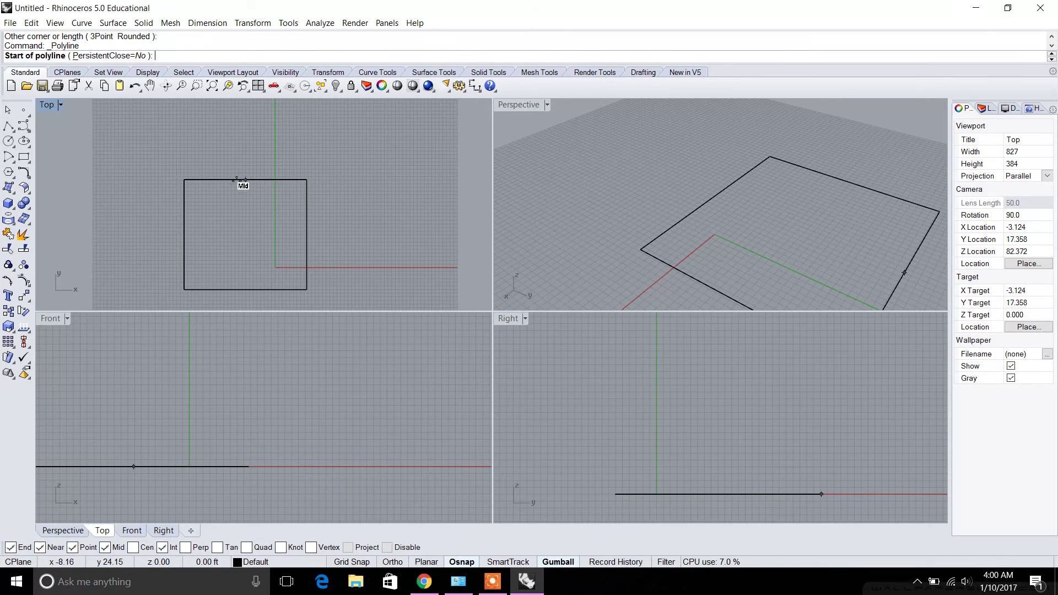
pyautogui.click(502, 562)
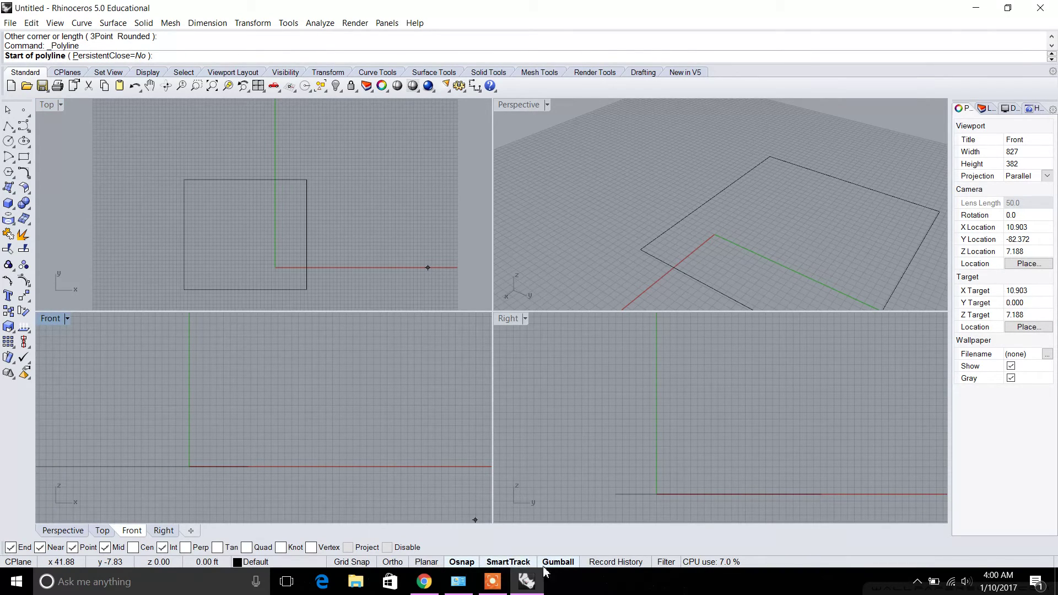
pyautogui.press('Escape')
# Switch Gumball off and back on, and move the rectangle a short distance in the positive Y direction with its gumball.
pyautogui.click(558, 562)
pyautogui.click(558, 562)
pyautogui.moveTo(676, 236); pyautogui.dragTo(628, 207, button='right')
pyautogui.click(628, 196)
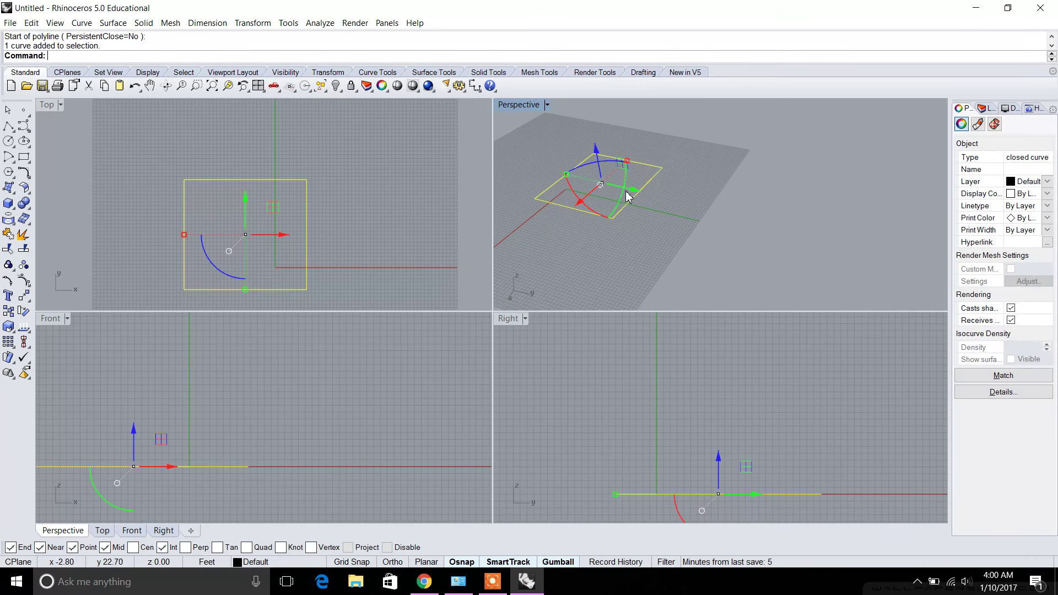
pyautogui.moveTo(634, 194); pyautogui.dragTo(637, 220)
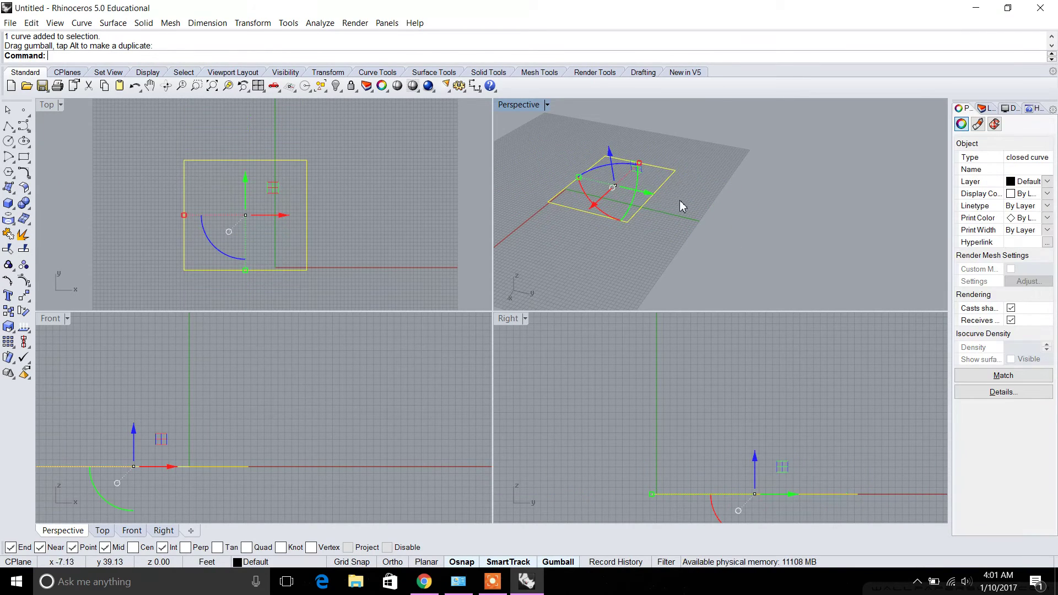
pyautogui.moveTo(682, 205); pyautogui.dragTo(649, 200, button='right')
pyautogui.moveTo(570, 255); pyautogui.dragTo(676, 218, button='right')
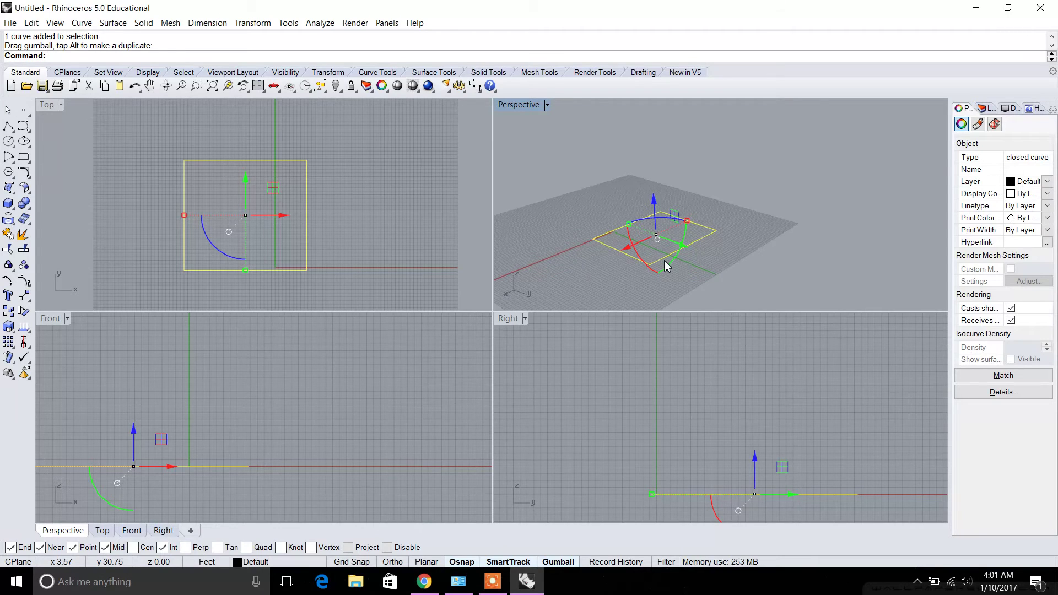
# Delete the rectangle and orbit the empty Perspective viewport to a lower angle.
pyautogui.press('Delete')
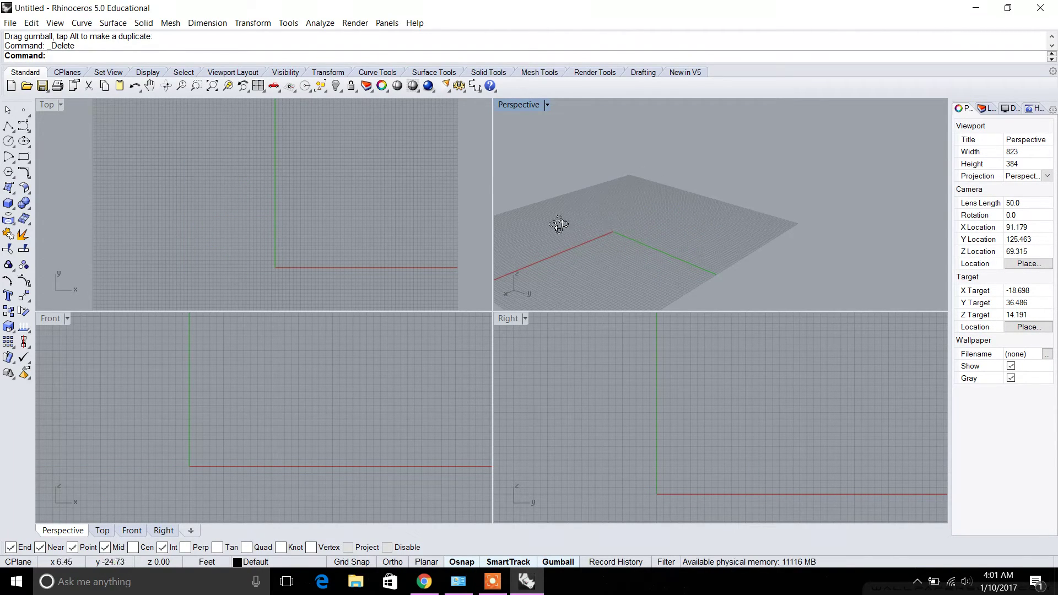
pyautogui.moveTo(559, 226); pyautogui.dragTo(530, 252, button='right')
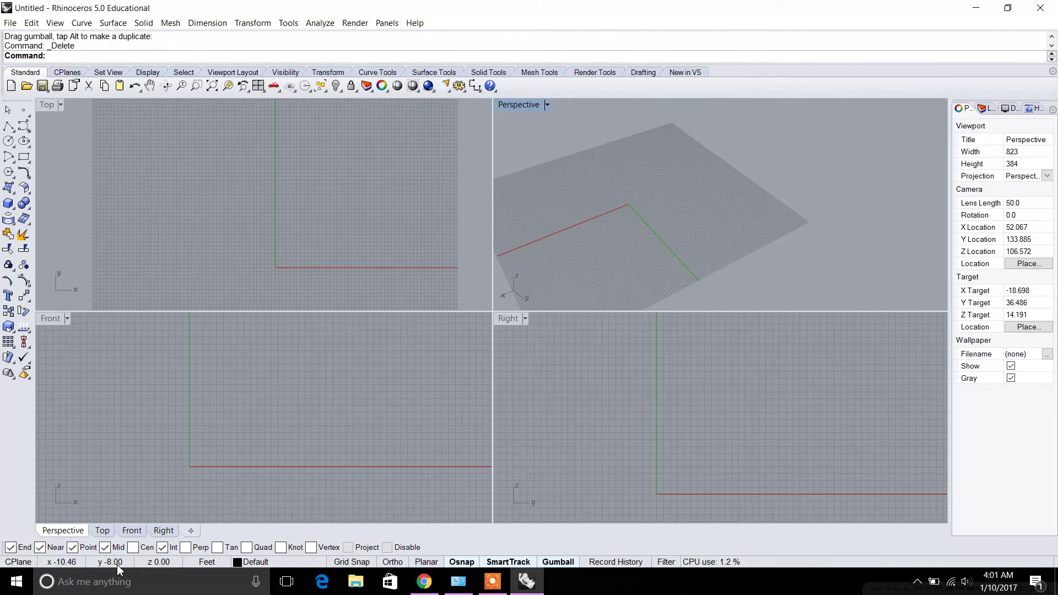
pyautogui.moveTo(640, 209); pyautogui.dragTo(620, 224, button='right')
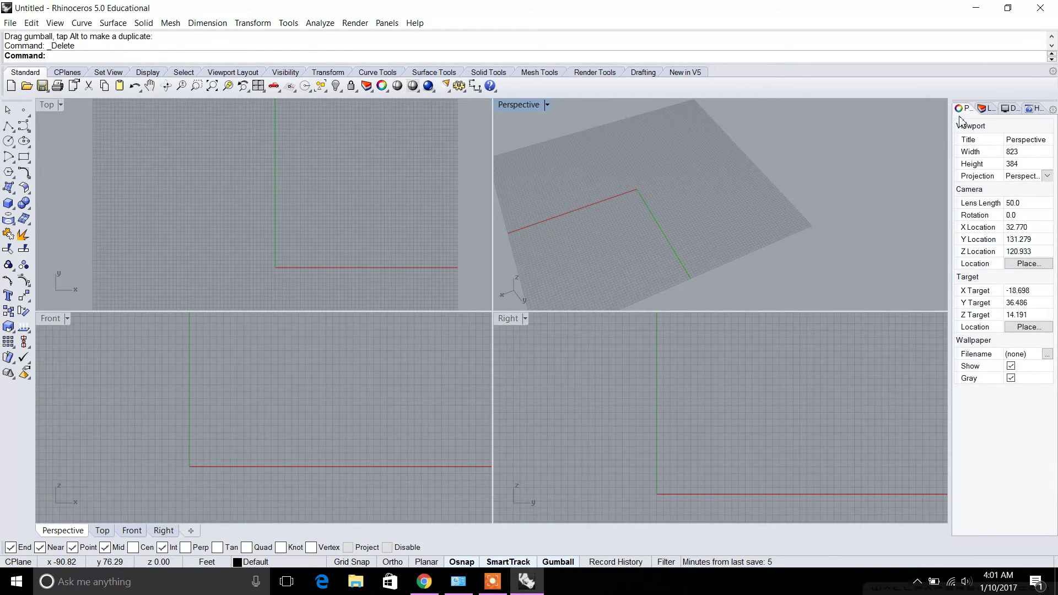
pyautogui.moveTo(838, 185); pyautogui.dragTo(940, 209, button='right')
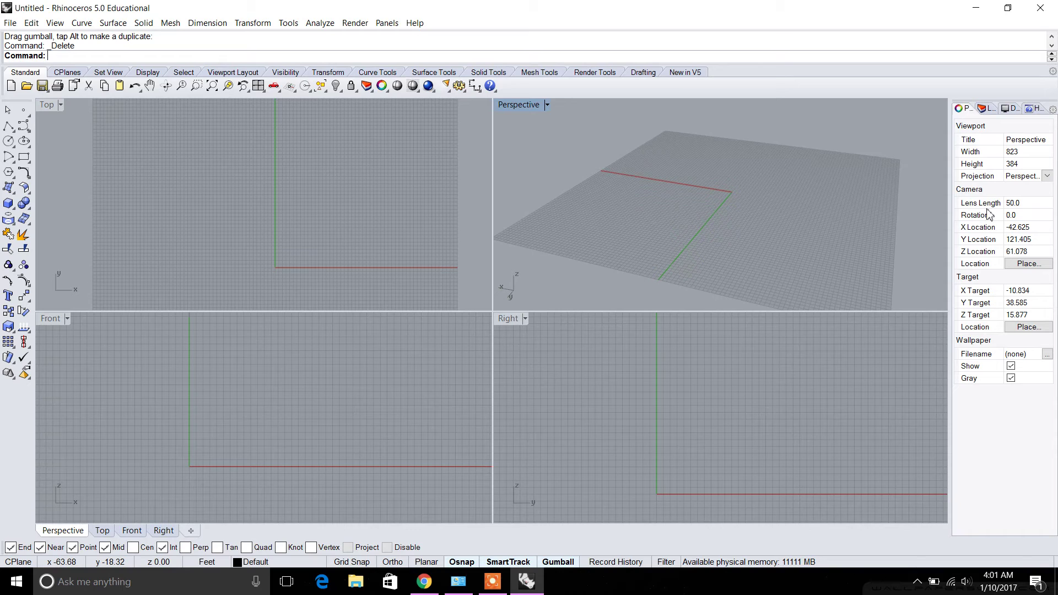
# Show the layer list and add a new layer named Walls.
pyautogui.click(988, 110)
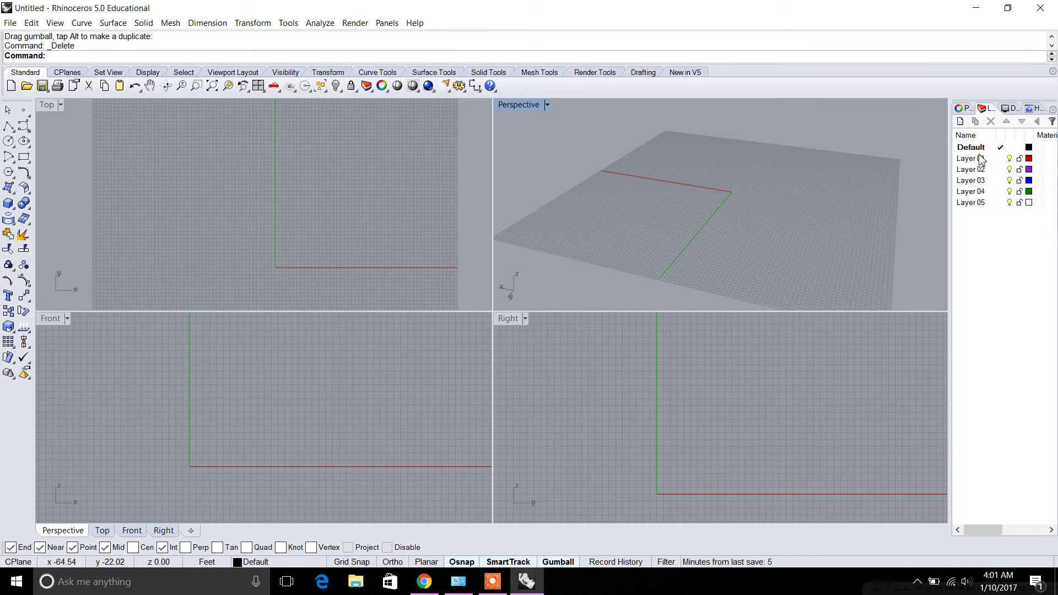
pyautogui.rightClick(1010, 246)
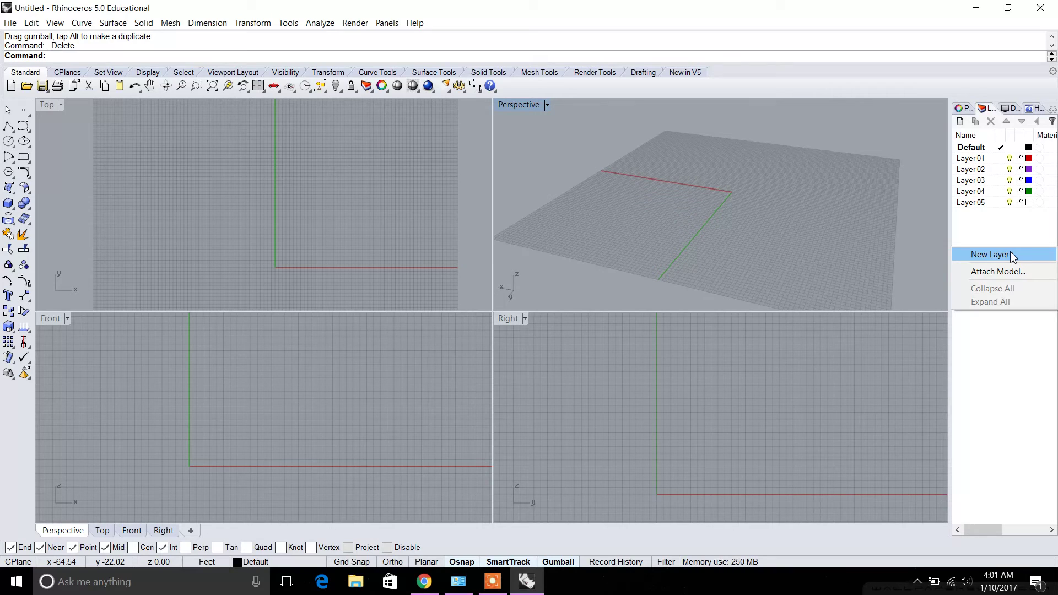
pyautogui.click(1010, 251)
pyautogui.write('Walls')
pyautogui.press('Return')
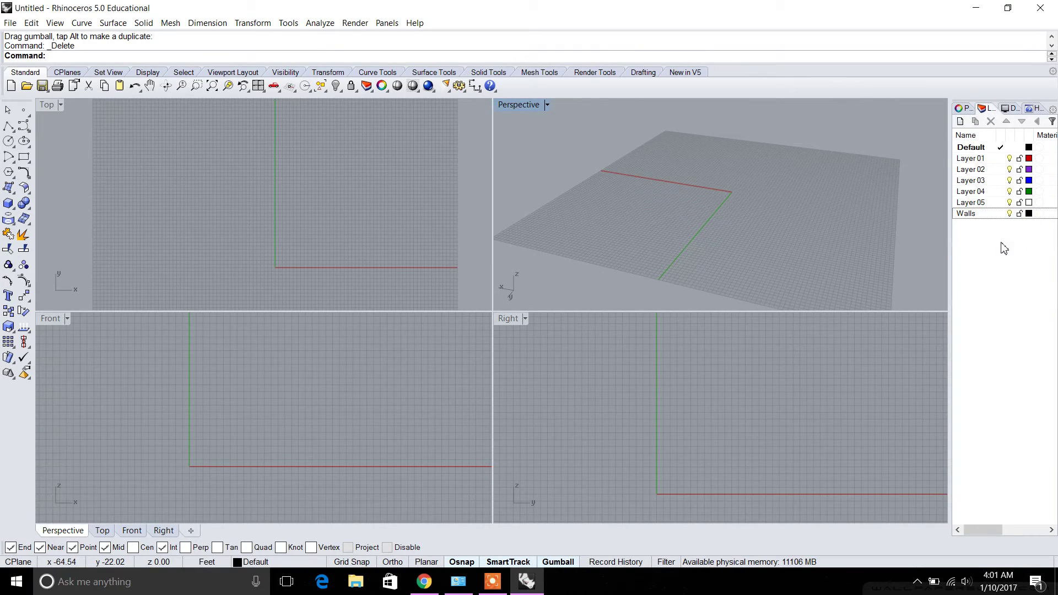
# Add another new layer named Columns.
pyautogui.rightClick(1004, 249)
pyautogui.click(1005, 250)
pyautogui.write('Columns')
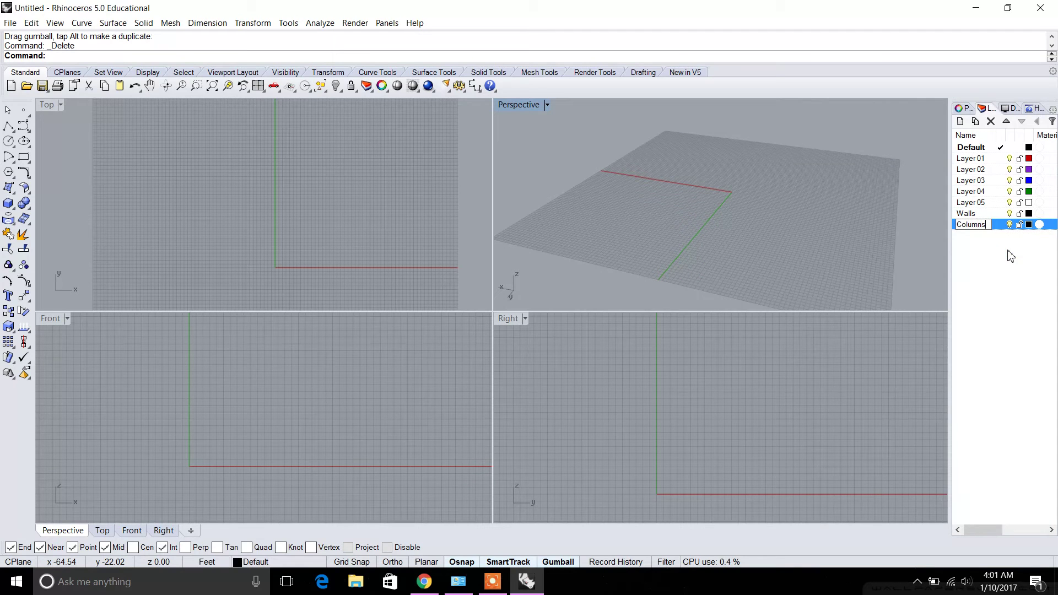
pyautogui.click(1010, 256)
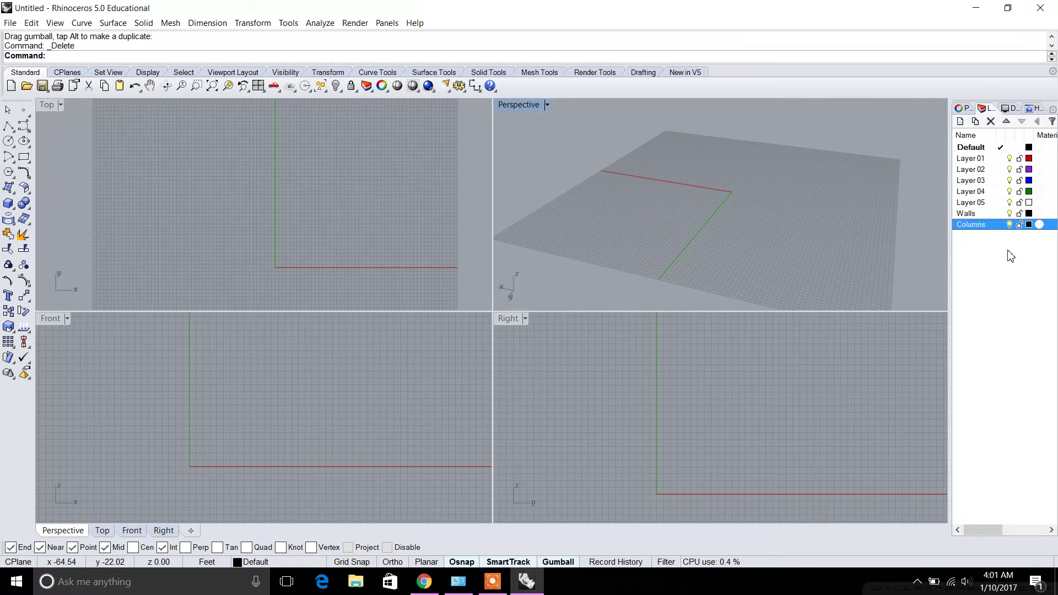
# Add a sublayer for the interior walls under the Walls layer.
pyautogui.rightClick(975, 214)
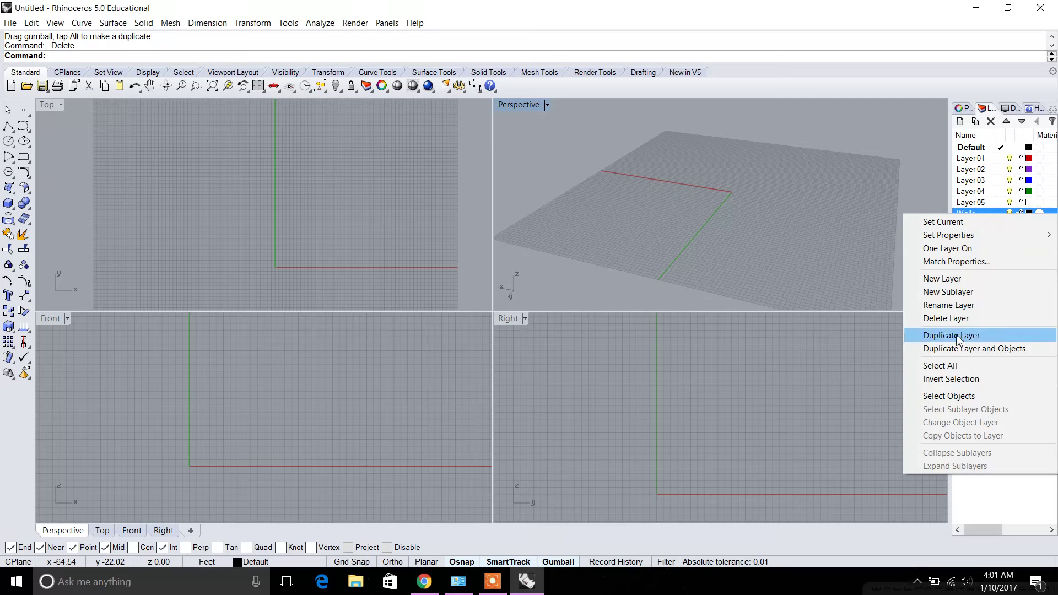
pyautogui.click(970, 292)
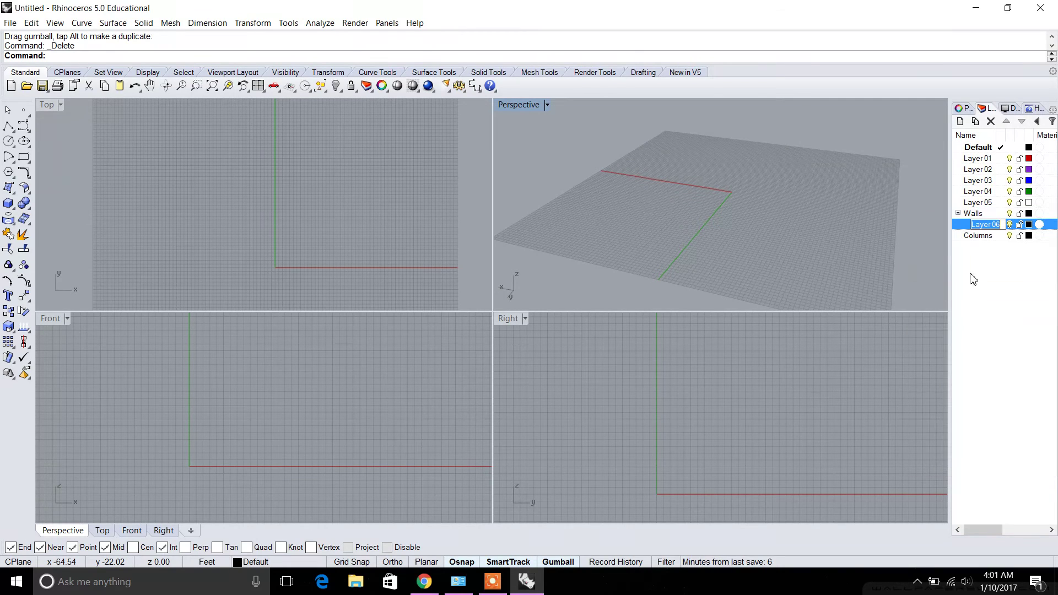
pyautogui.write('Interior w')
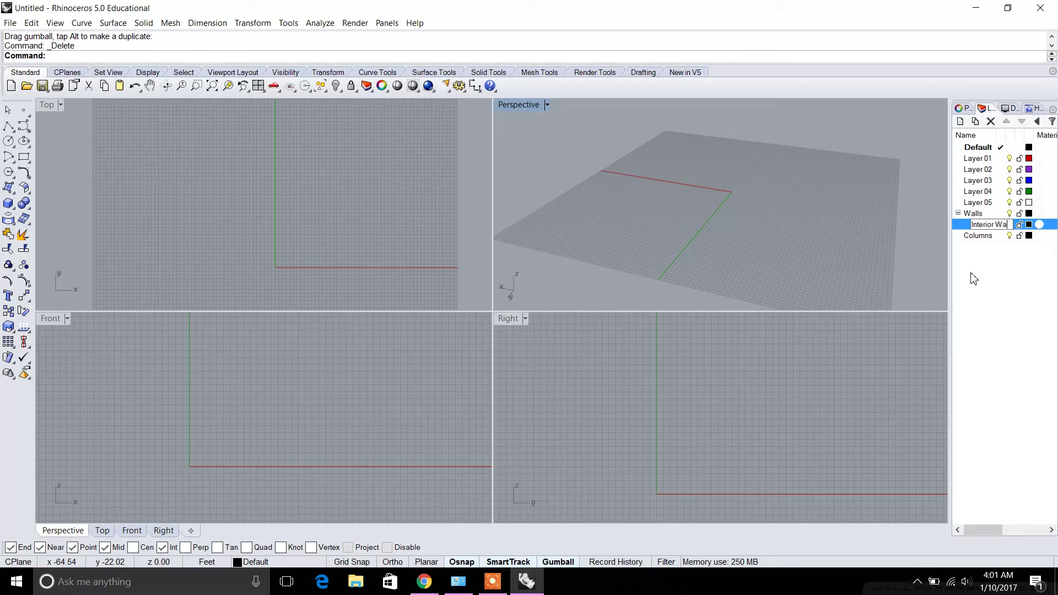
pyautogui.click(1008, 268)
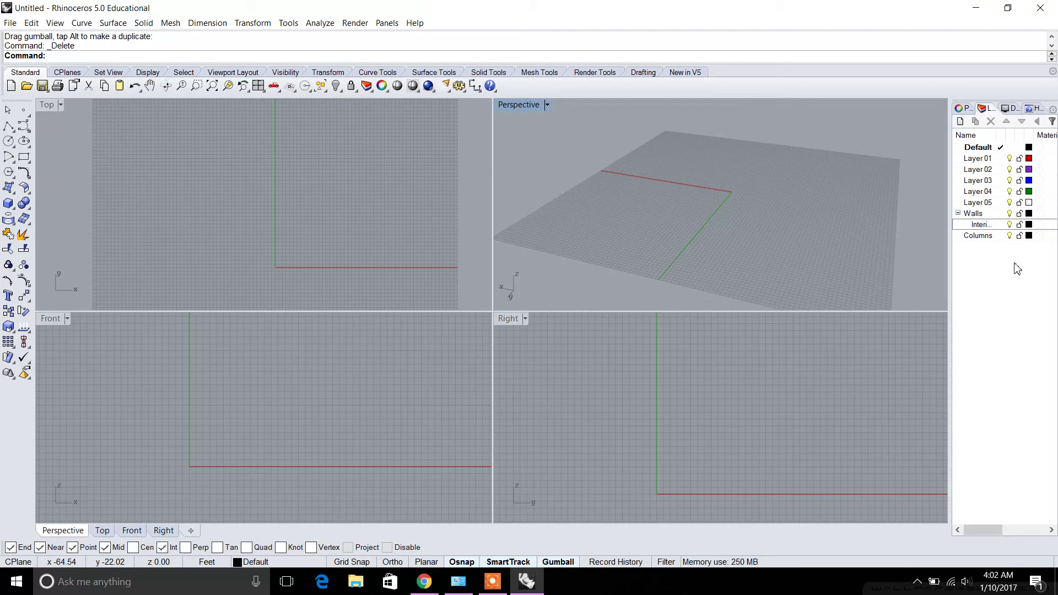
# Set the Columns layer's colour to a dark red with RGB values 185, 23, 23.
pyautogui.click(1028, 214)
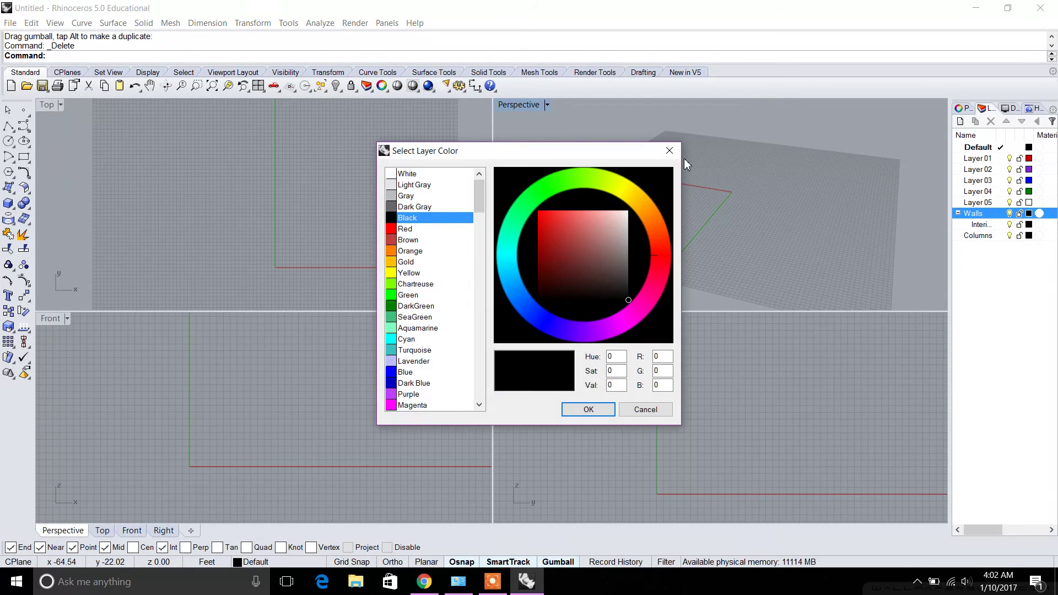
pyautogui.click(669, 150)
pyautogui.click(1029, 235)
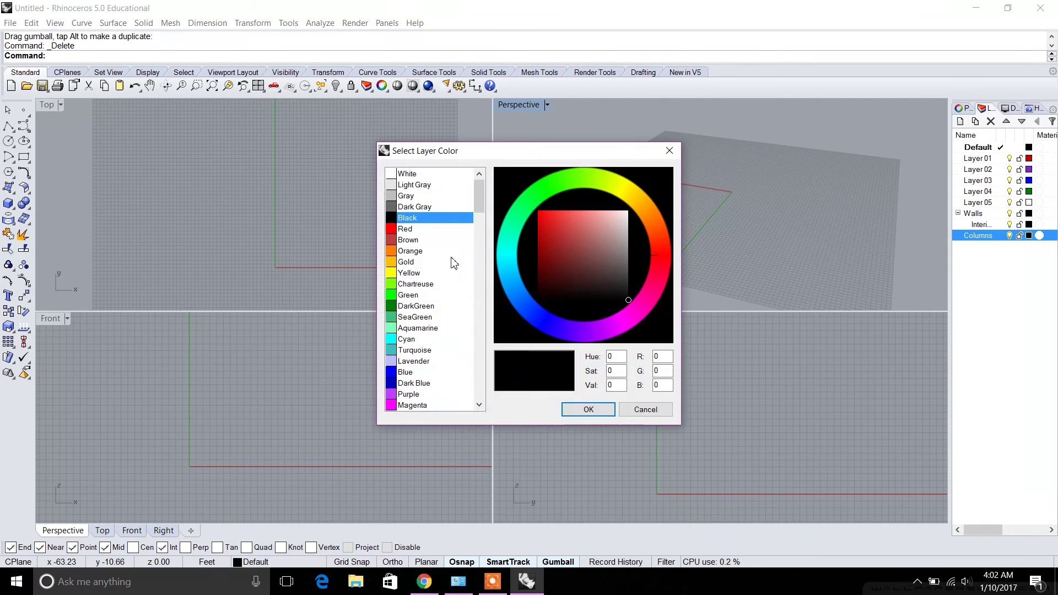
pyautogui.click(404, 229)
pyautogui.click(584, 262)
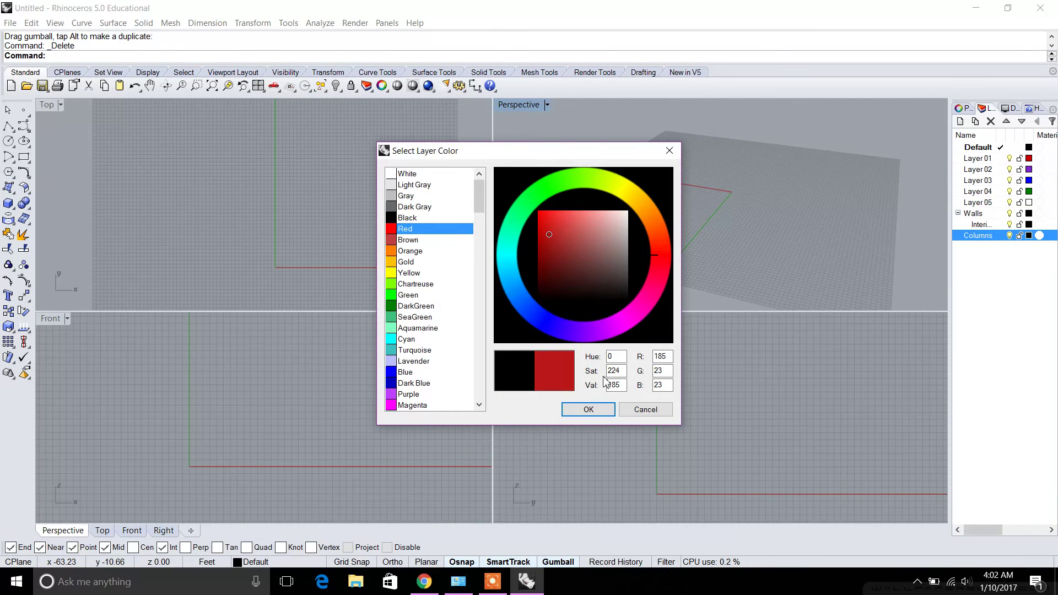
pyautogui.click(589, 409)
pyautogui.click(9, 203)
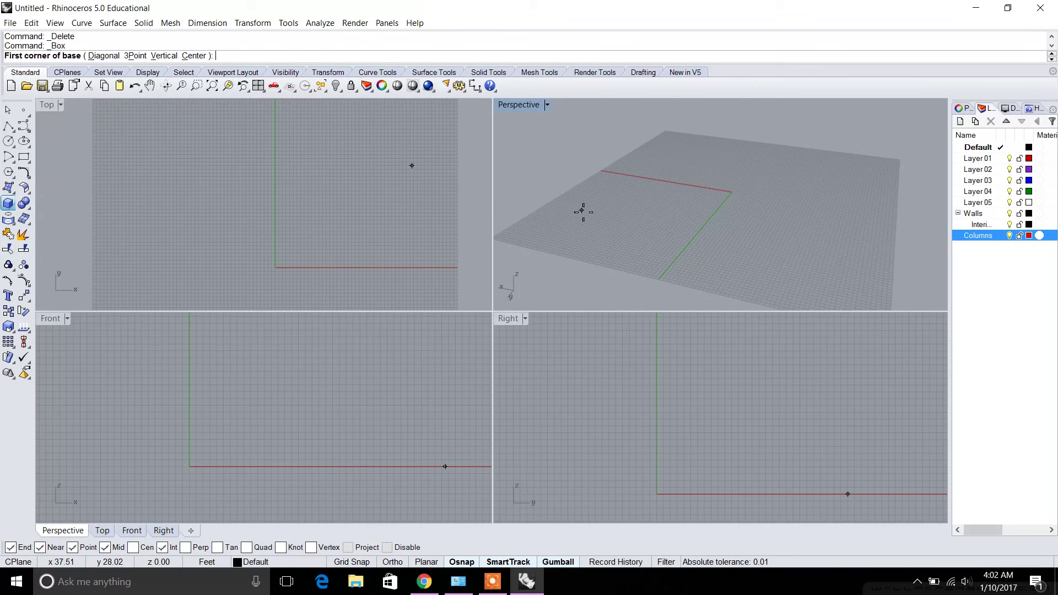
pyautogui.click(657, 232)
pyautogui.press('Escape')
# Make Columns the current layer and draw a tall, square-based box as a column in the Perspective viewport.
pyautogui.click(969, 193)
pyautogui.doubleClick(977, 236)
pyautogui.press('Return')
pyautogui.click(617, 229)
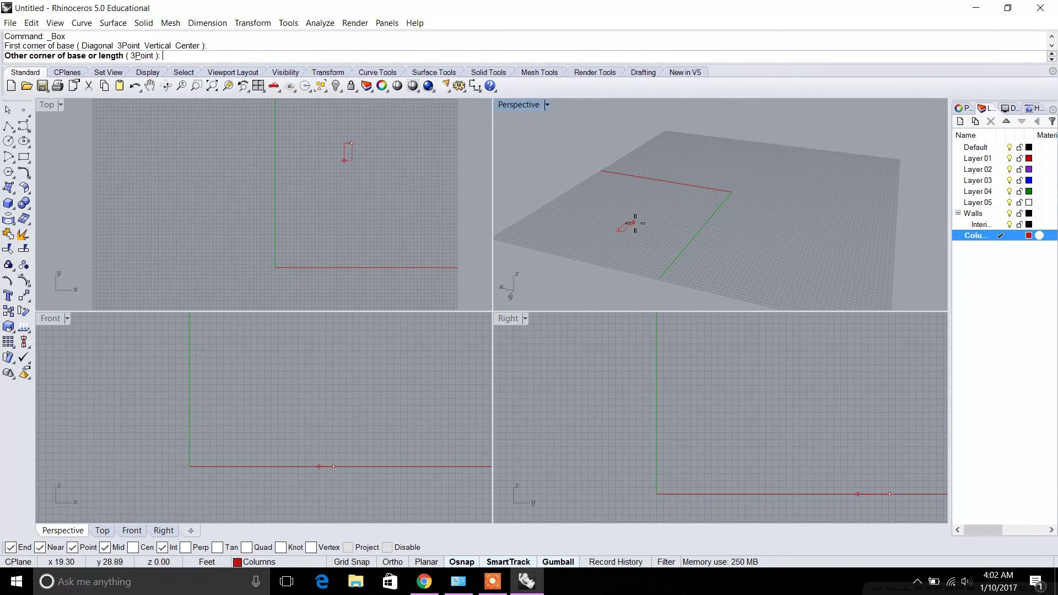
pyautogui.click(639, 226)
pyautogui.click(627, 133)
pyautogui.moveTo(623, 174)
pyautogui.keyDown('shift'); pyautogui.mouseDown(button='right')
pyautogui.moveTo(637, 208)
pyautogui.moveTo(618, 227)
pyautogui.mouseUp(button='right'); pyautogui.keyUp('shift')
pyautogui.scroll(2, 618, 227)
# Make Walls the current layer and draw a long, thin box as a wall just in front of the column.
pyautogui.doubleClick(975, 214)
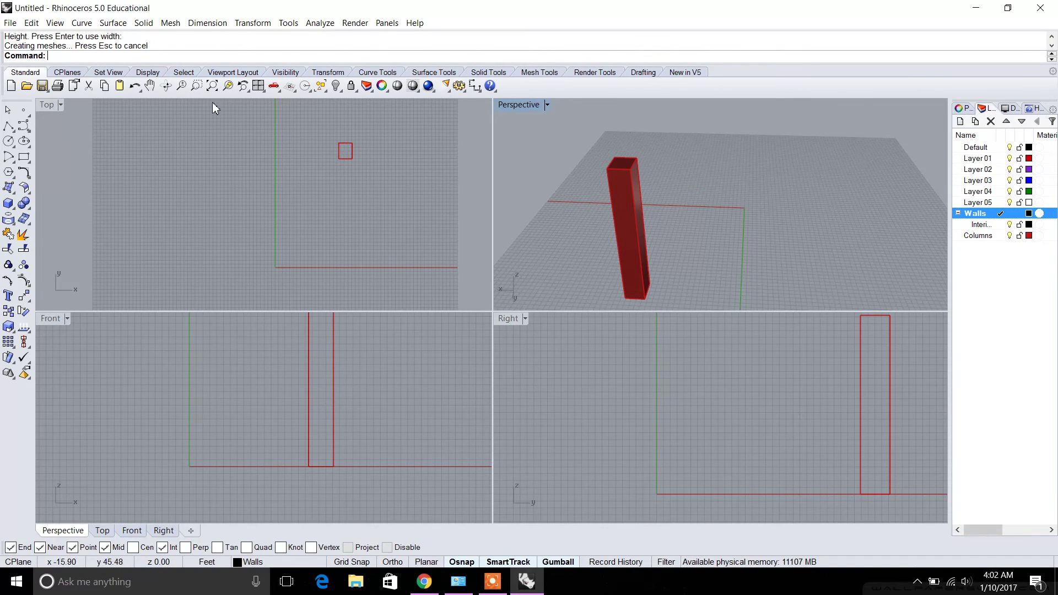
pyautogui.click(8, 204)
pyautogui.click(284, 187)
pyautogui.click(391, 181)
pyautogui.click(782, 193)
pyautogui.moveTo(781, 193)
pyautogui.mouseDown(button='right')
pyautogui.moveTo(634, 156)
pyautogui.moveTo(703, 232)
pyautogui.moveTo(664, 208)
pyautogui.moveTo(699, 193)
pyautogui.moveTo(643, 170)
pyautogui.moveTo(677, 177)
pyautogui.moveTo(659, 163)
pyautogui.moveTo(761, 193)
pyautogui.mouseUp(button='right')
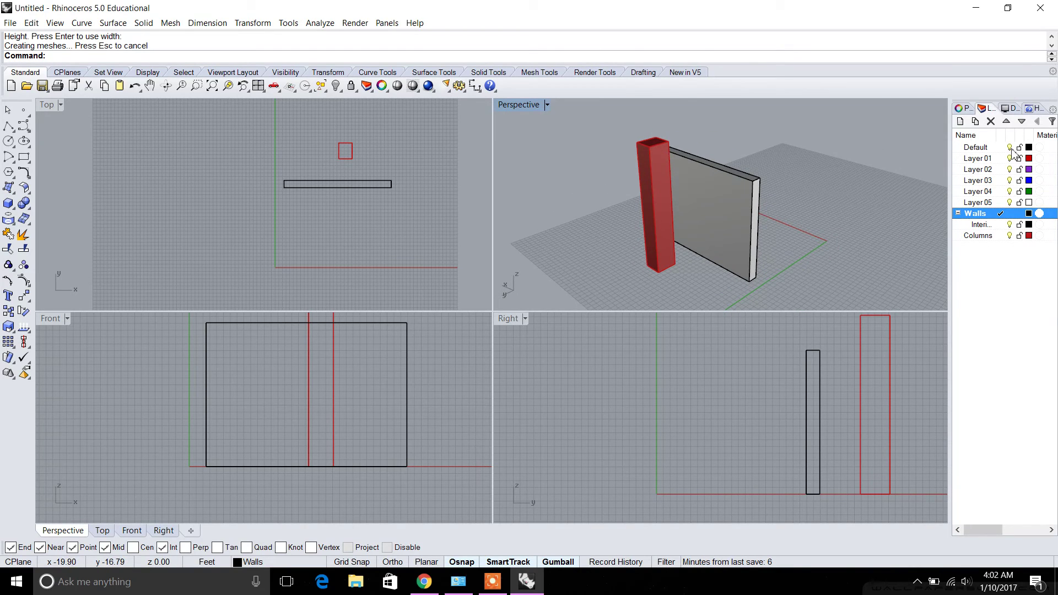
# Make Layer 05 current and switch the visibility of the Columns and Walls layers off and back on.
pyautogui.click(1010, 236)
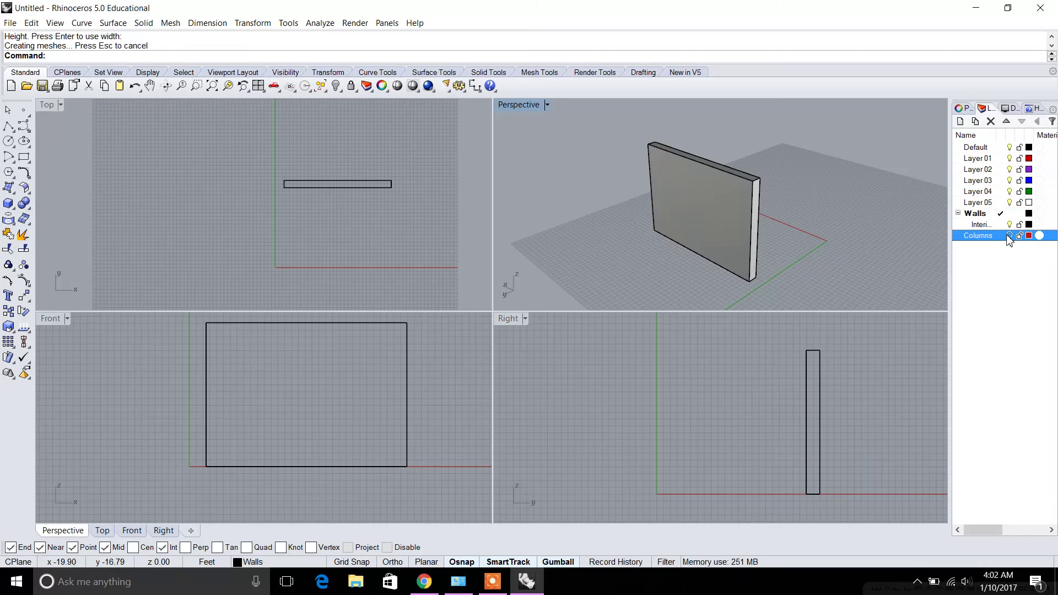
pyautogui.doubleClick(984, 202)
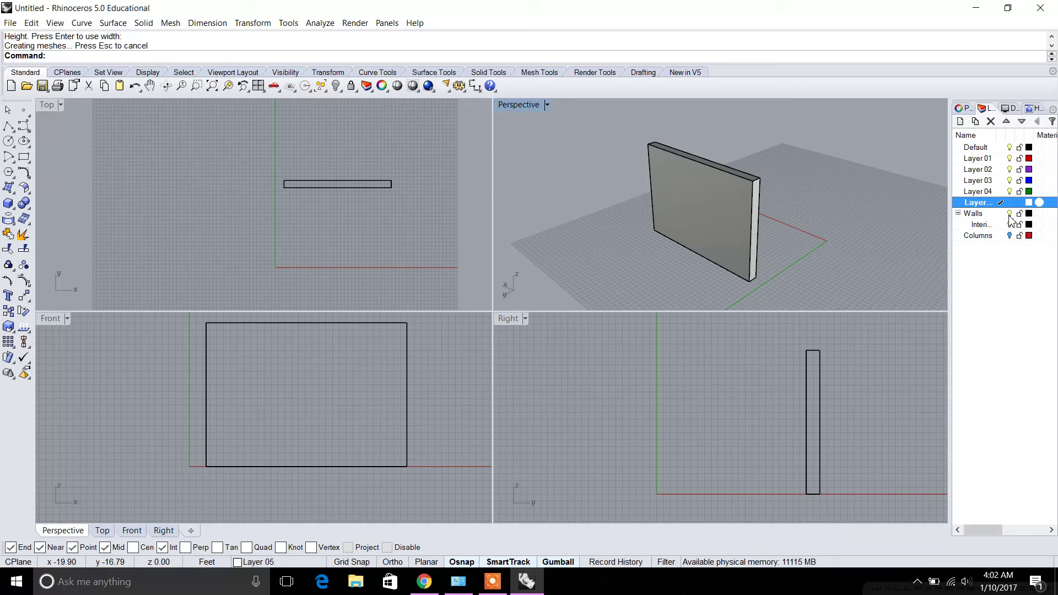
pyautogui.click(1009, 213)
pyautogui.click(1008, 214)
pyautogui.click(1010, 236)
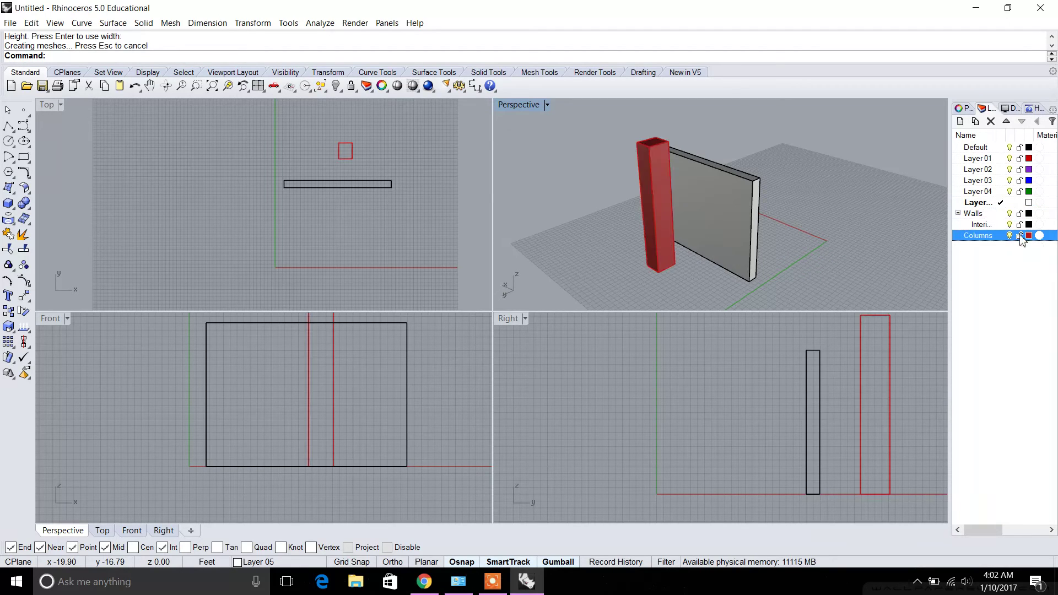
# With the Columns layer locked, move the wall closer to the column and test whether the column can be selected.
pyautogui.click(721, 195)
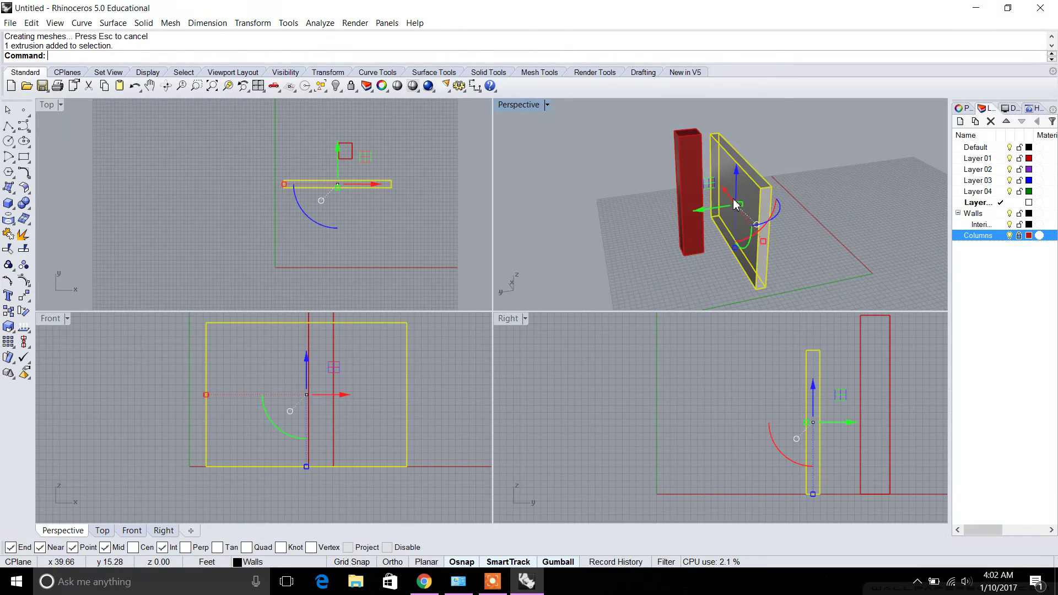
pyautogui.moveTo(711, 213); pyautogui.dragTo(693, 229)
pyautogui.click(686, 195)
pyautogui.click(699, 192)
pyautogui.click(678, 143)
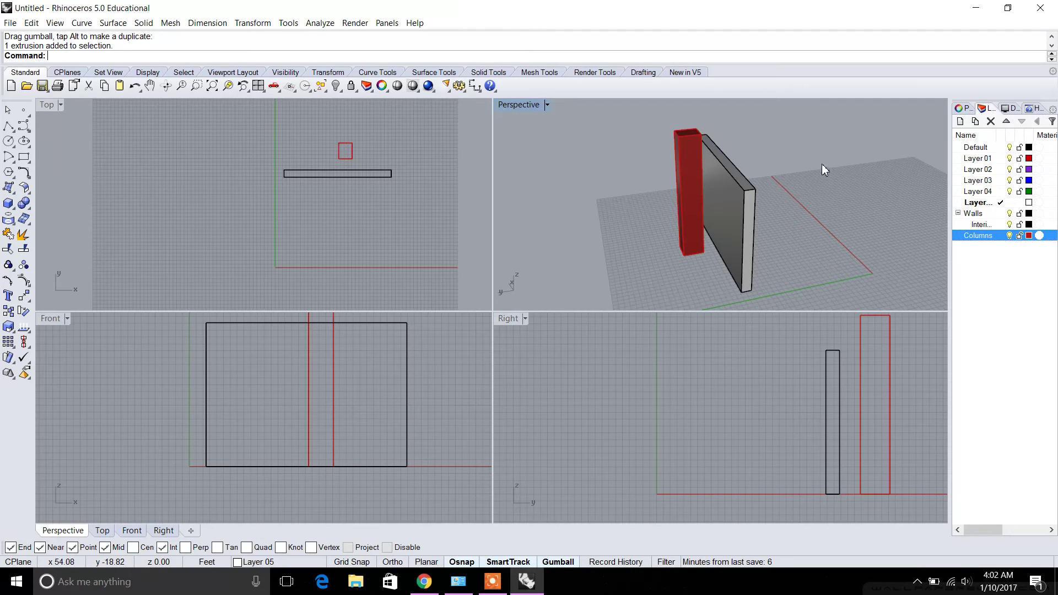
# Draw a rectangle on Layer 05 in the Top viewport, on the negative X side, and delete all objects in the model.
pyautogui.moveTo(976, 530); pyautogui.dragTo(1026, 530)
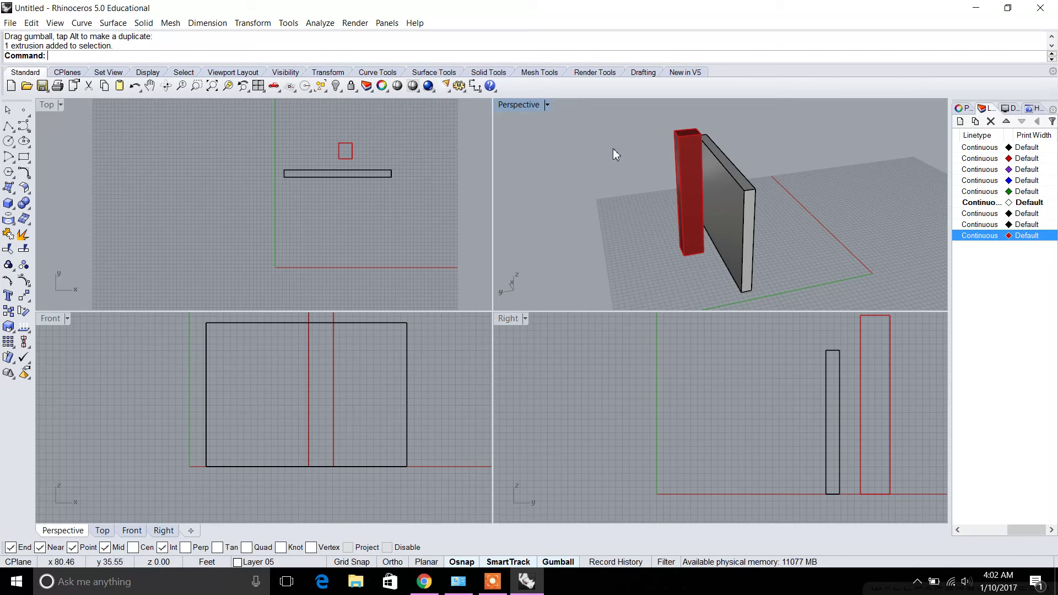
pyautogui.click(23, 157)
pyautogui.click(44, 160)
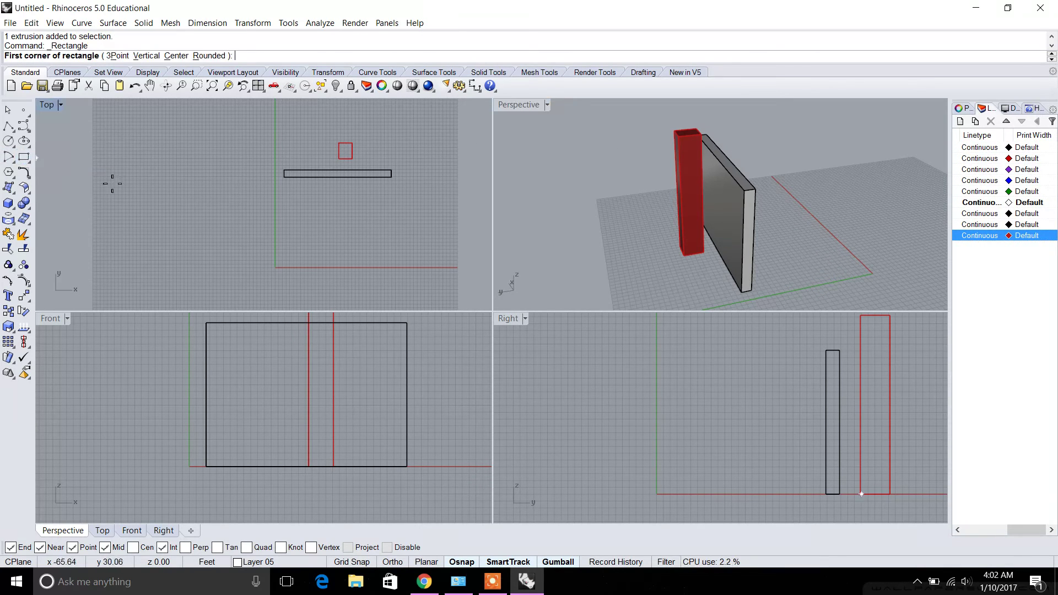
pyautogui.click(177, 183)
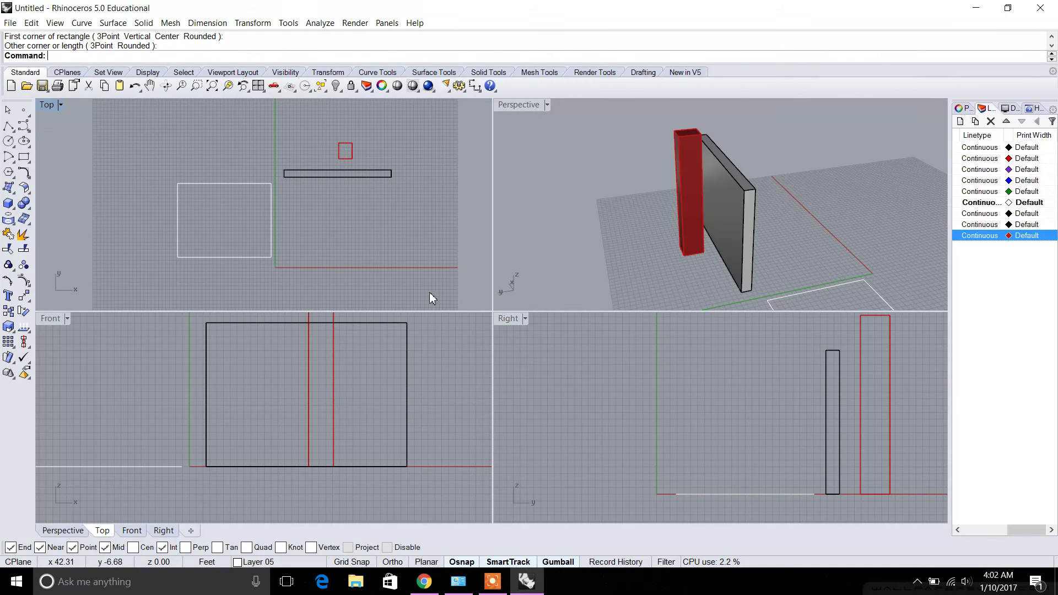
pyautogui.hotkey('ctrl', 'a')
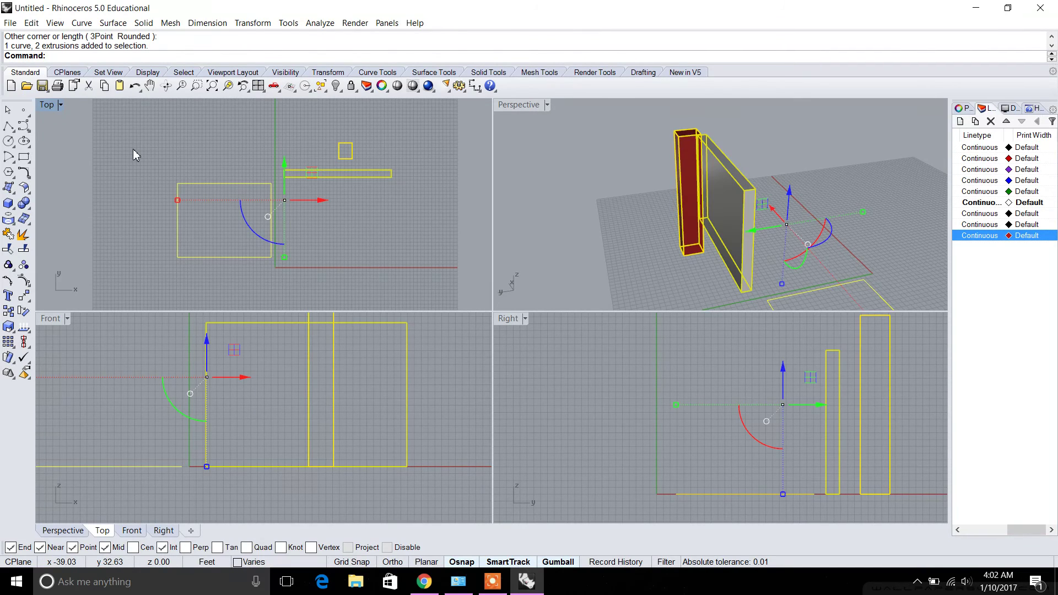
pyautogui.press('Delete')
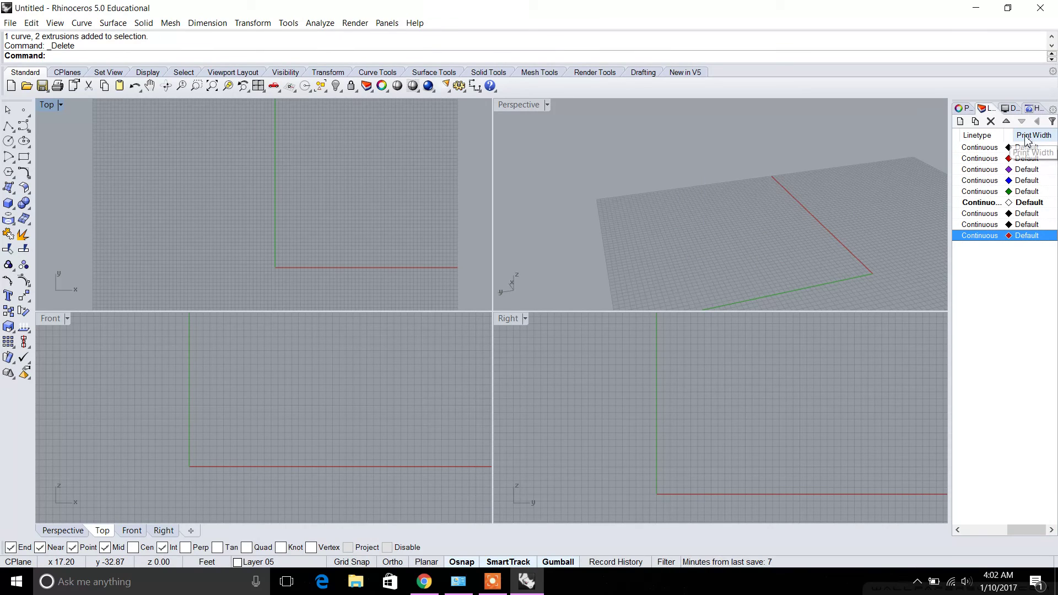
# Examine the available linetypes for the Default layer without changing its linetype.
pyautogui.click(979, 147)
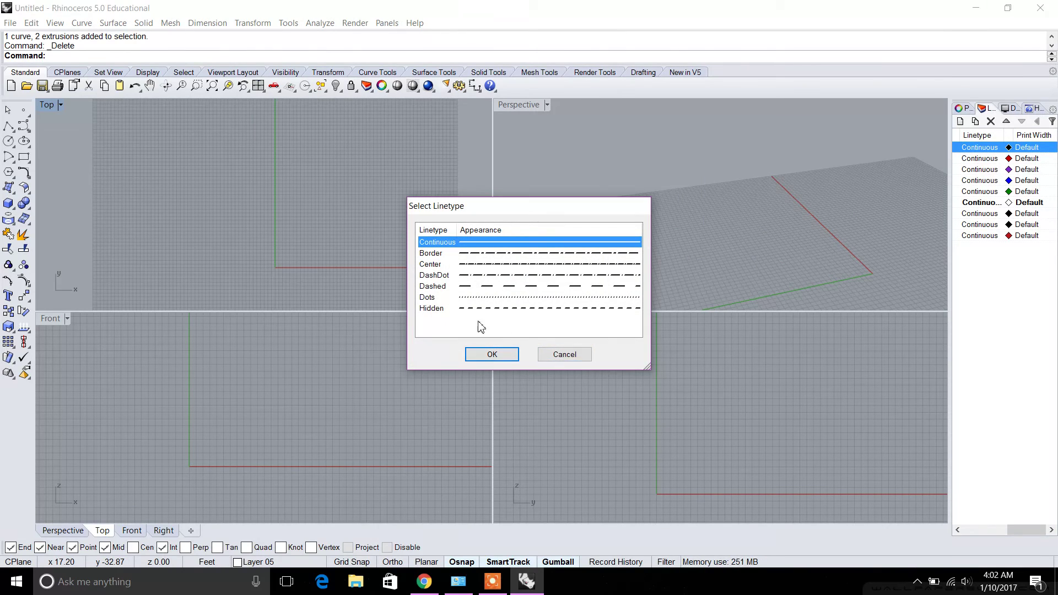
pyautogui.click(579, 354)
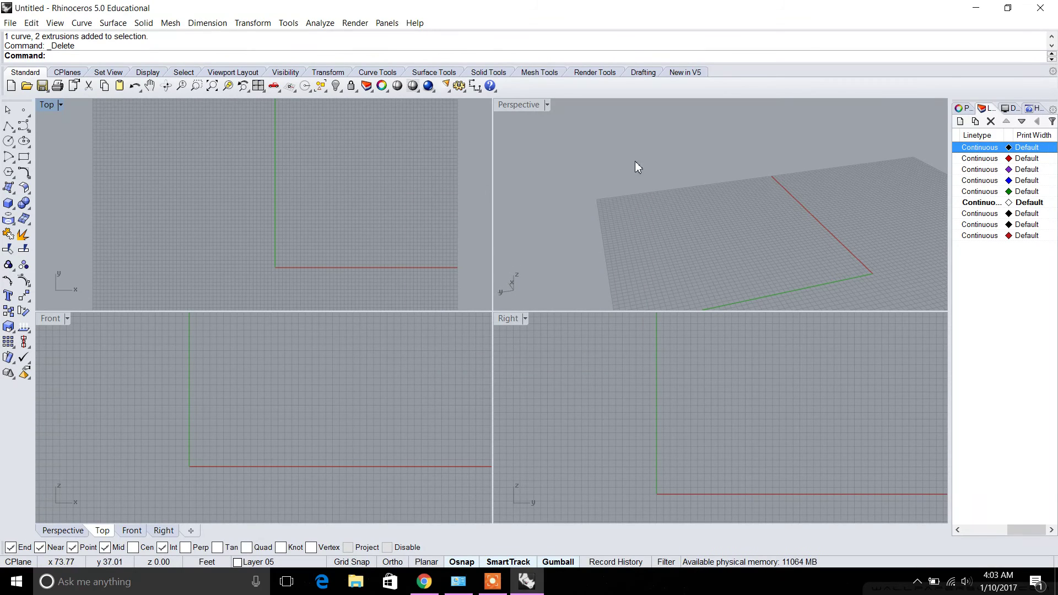
# Show the viewport display settings in a wider side area and maximize the Perspective viewport.
pyautogui.click(1008, 109)
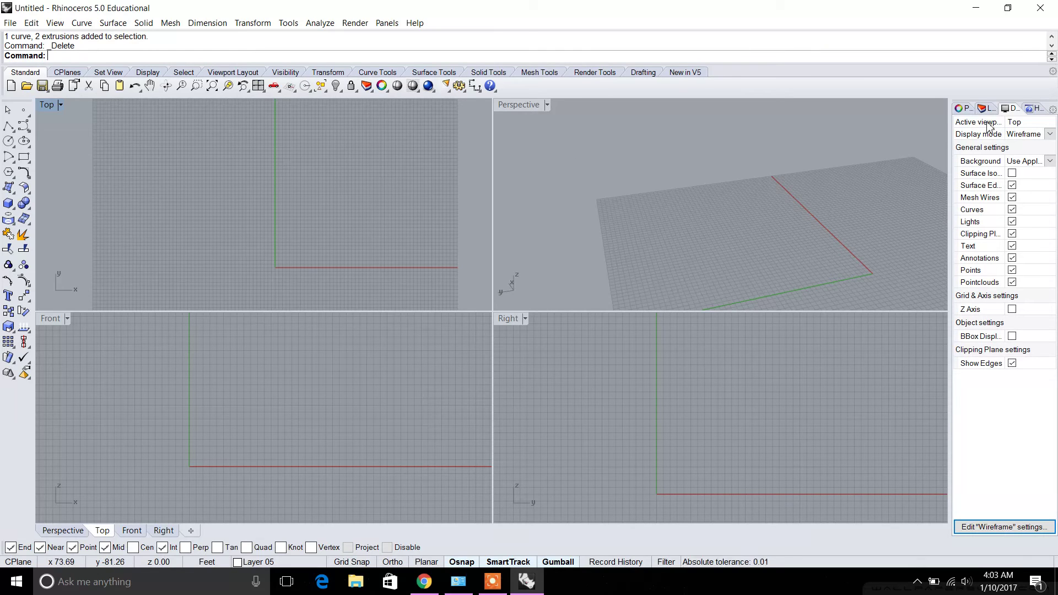
pyautogui.moveTo(948, 134)
pyautogui.mouseDown()
pyautogui.moveTo(838, 141)
pyautogui.moveTo(919, 155)
pyautogui.mouseUp()
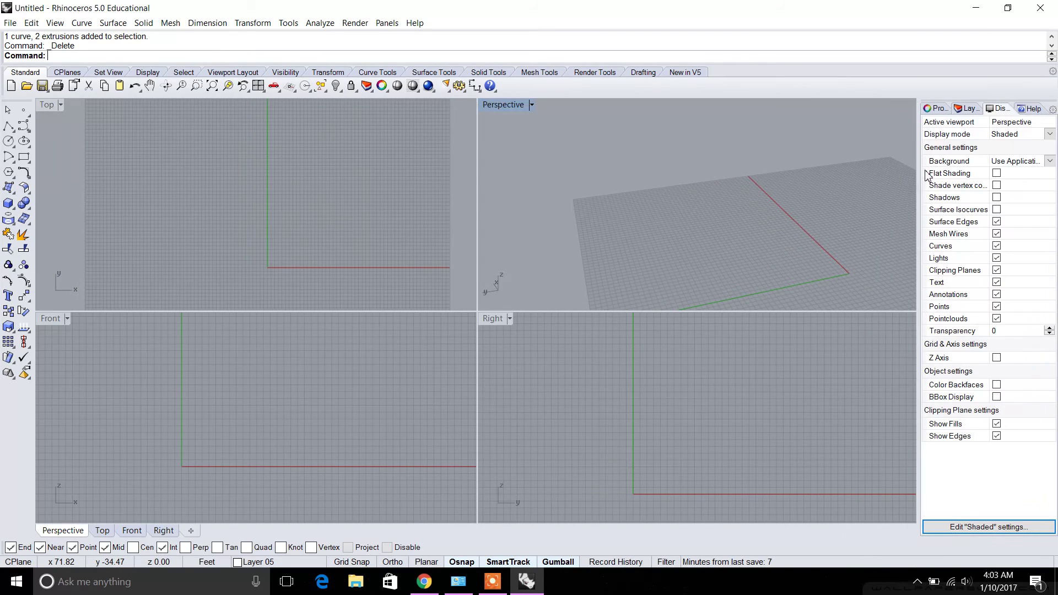
pyautogui.doubleClick(508, 105)
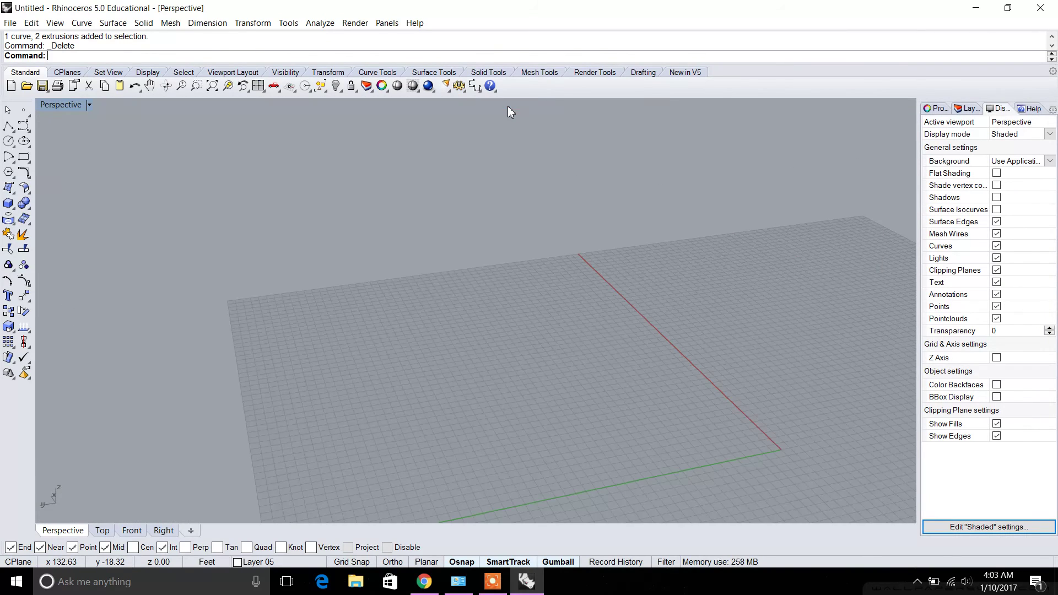
pyautogui.moveTo(532, 171); pyautogui.dragTo(616, 220, button='right')
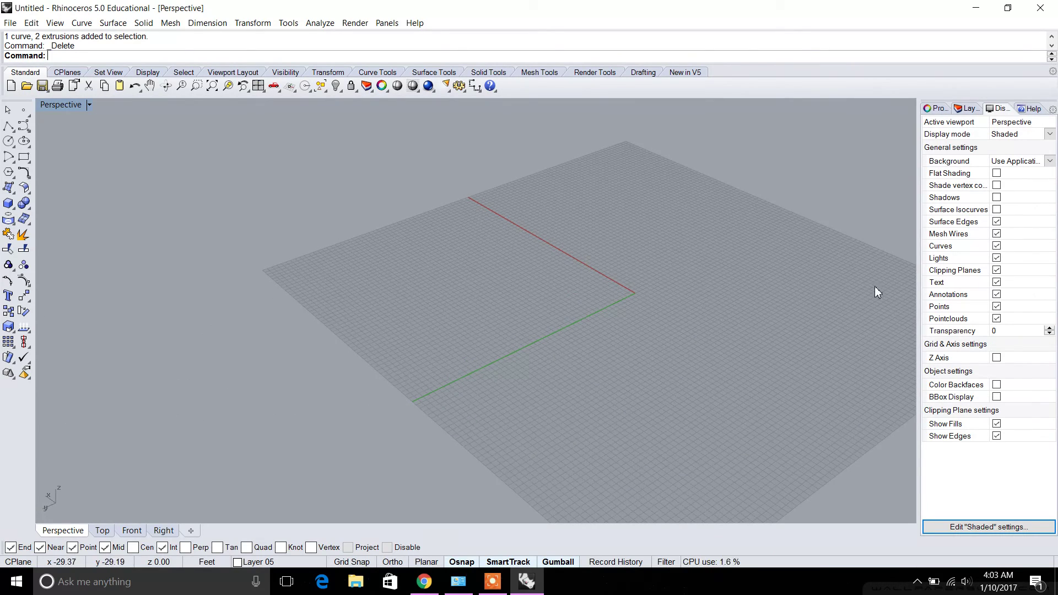
pyautogui.moveTo(492, 146); pyautogui.dragTo(647, 219, button='right')
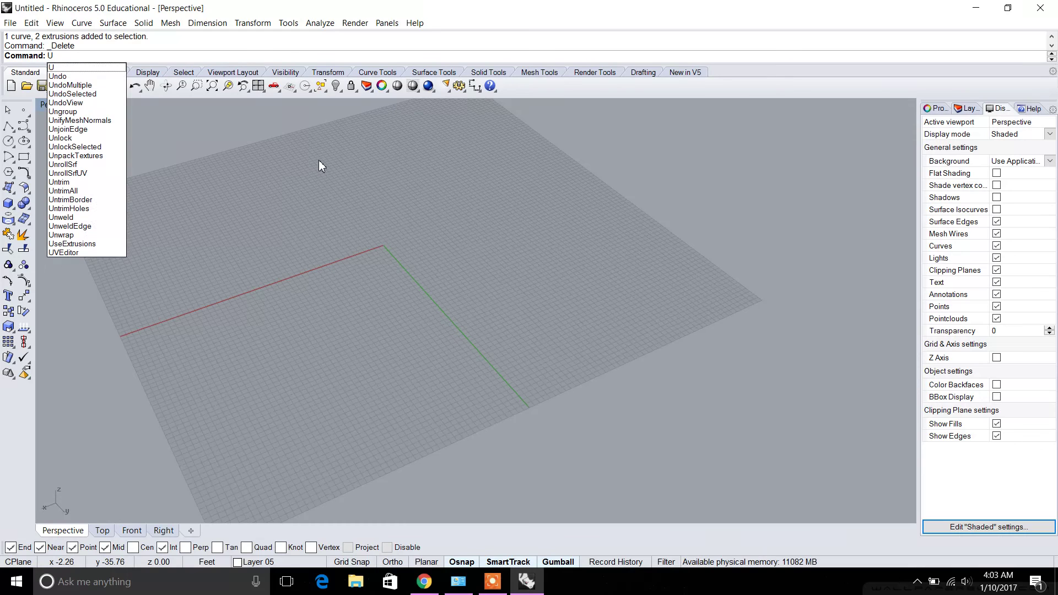
# Open the document's unit settings, keep Feet as the model units and set the distance display to Feet & Inches.
pyautogui.write('nits')
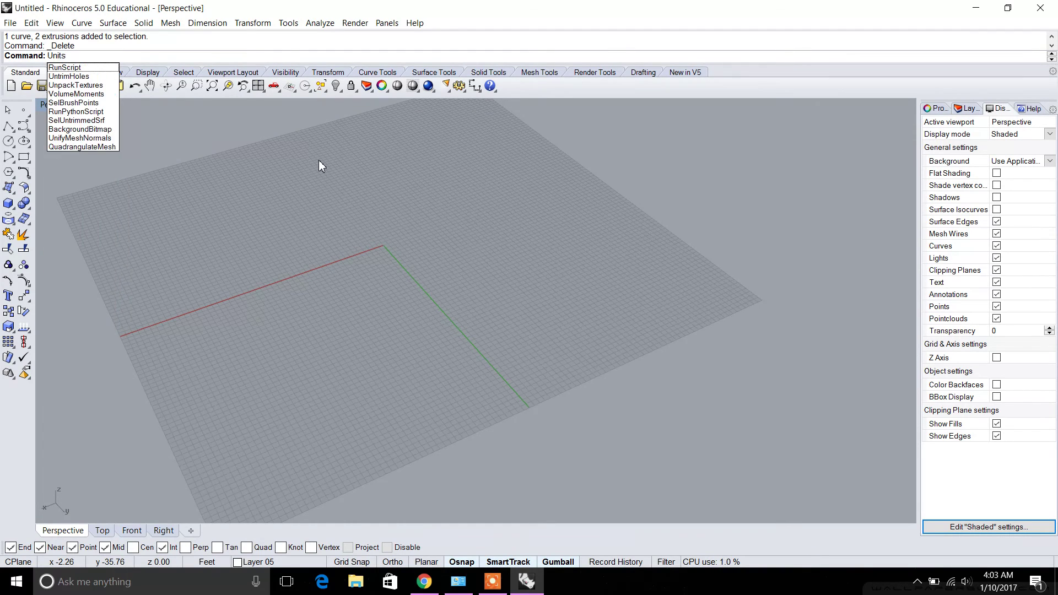
pyautogui.press('Return')
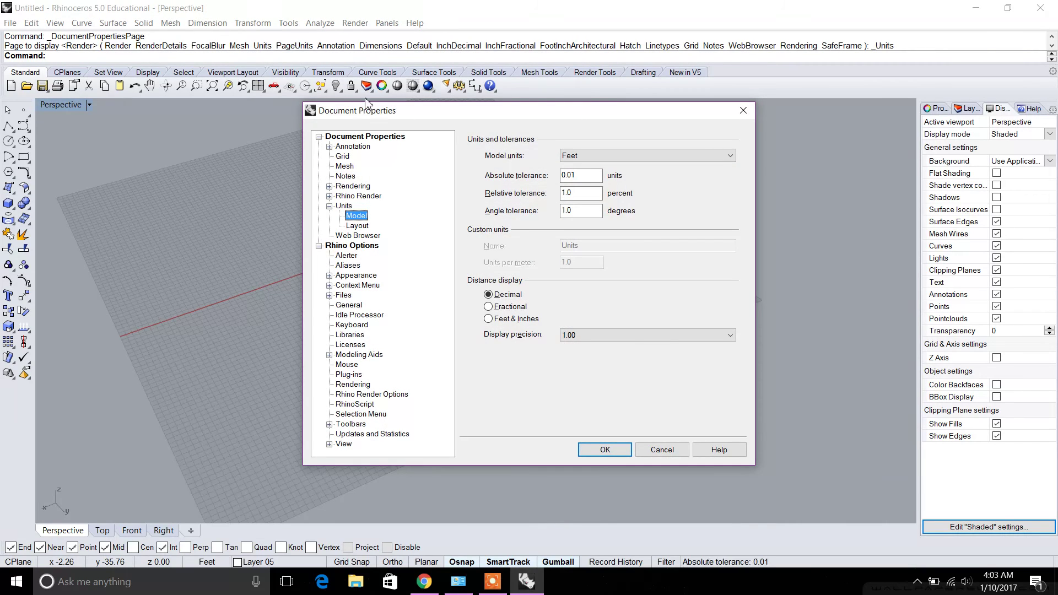
pyautogui.click(616, 158)
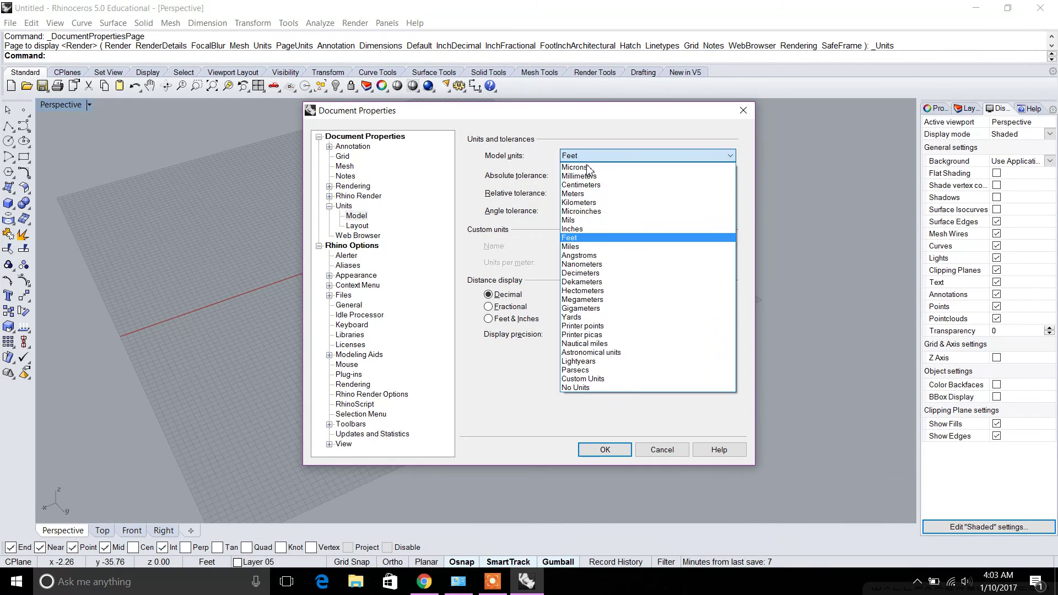
pyautogui.click(594, 237)
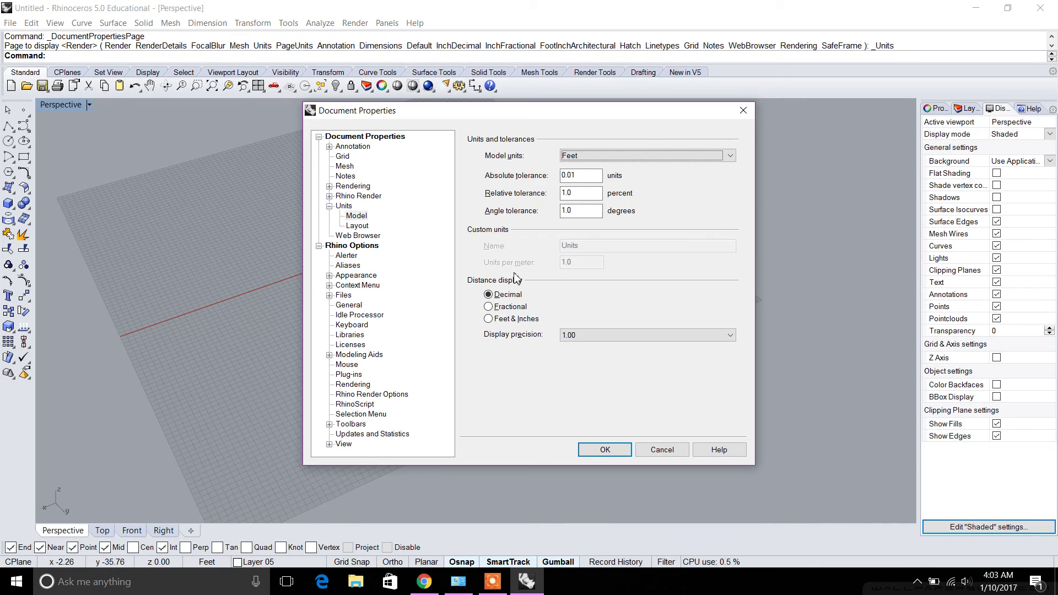
pyautogui.click(488, 319)
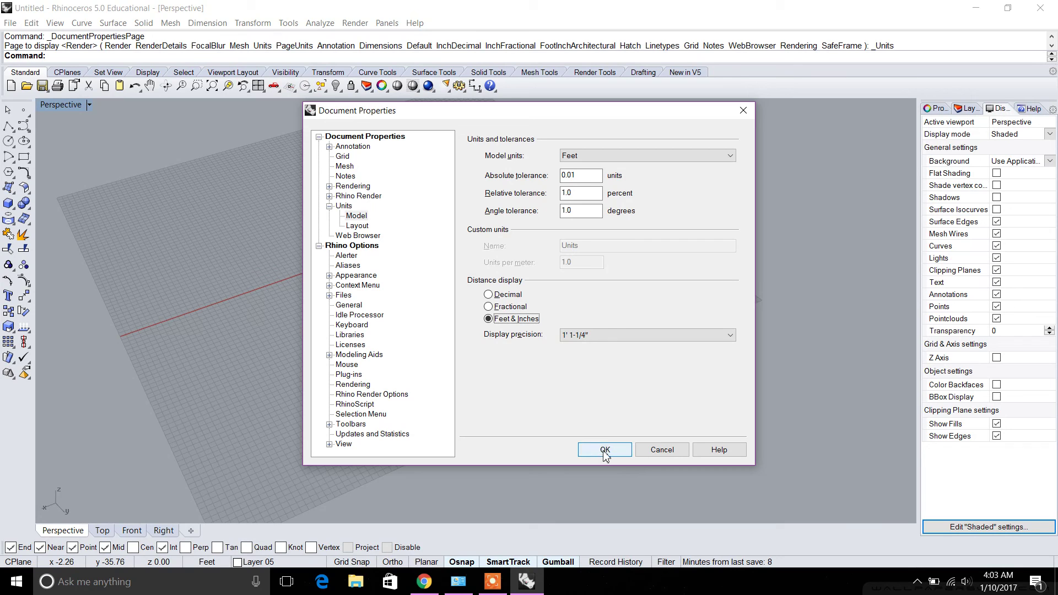
# Look through the Annotation, Appearance and Modeling Aids option groups and apply the document properties.
pyautogui.click(329, 147)
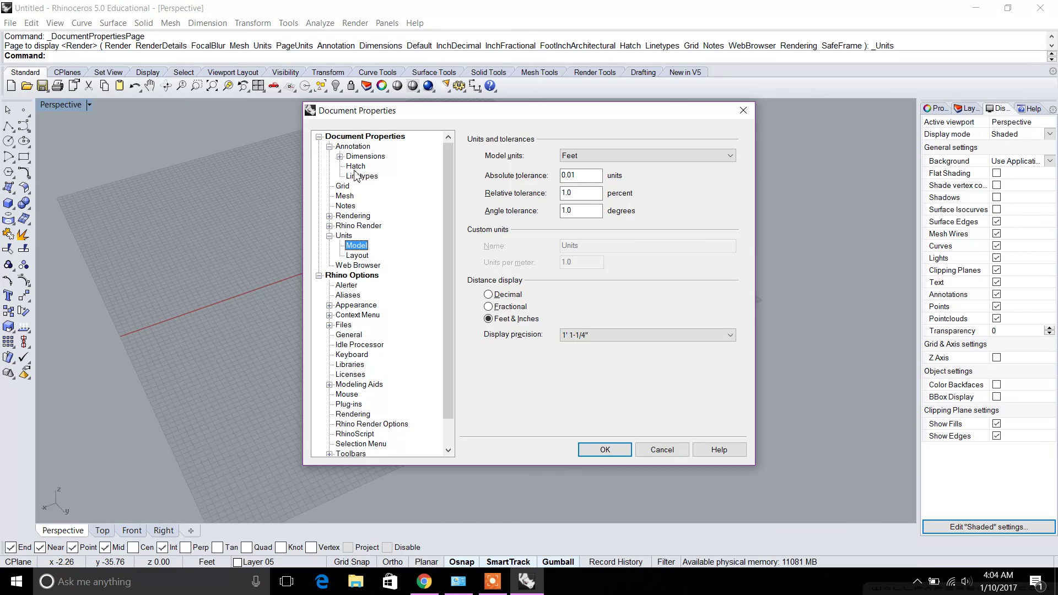
pyautogui.click(329, 146)
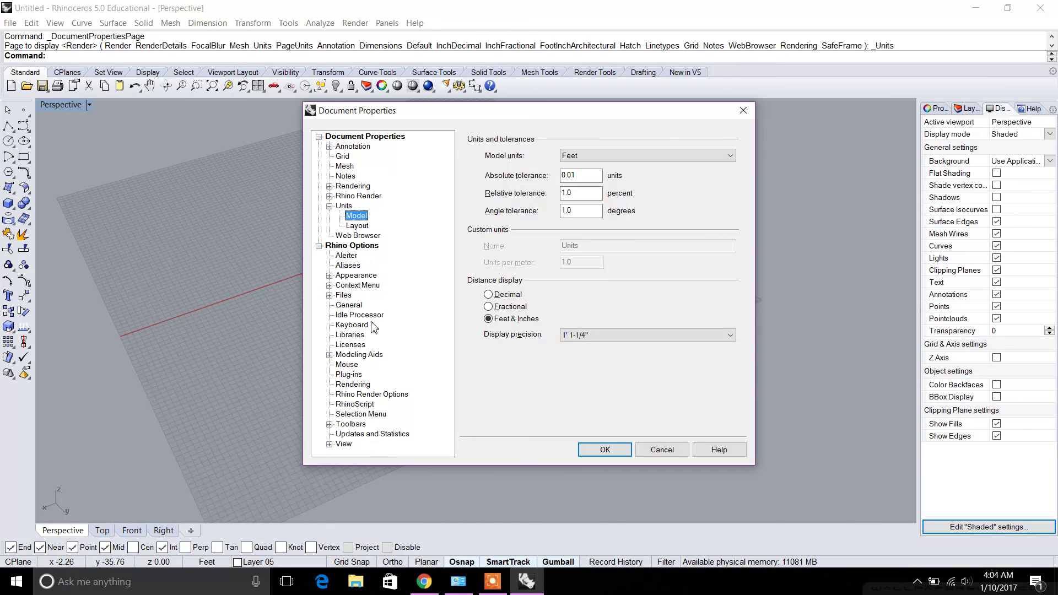
pyautogui.click(329, 276)
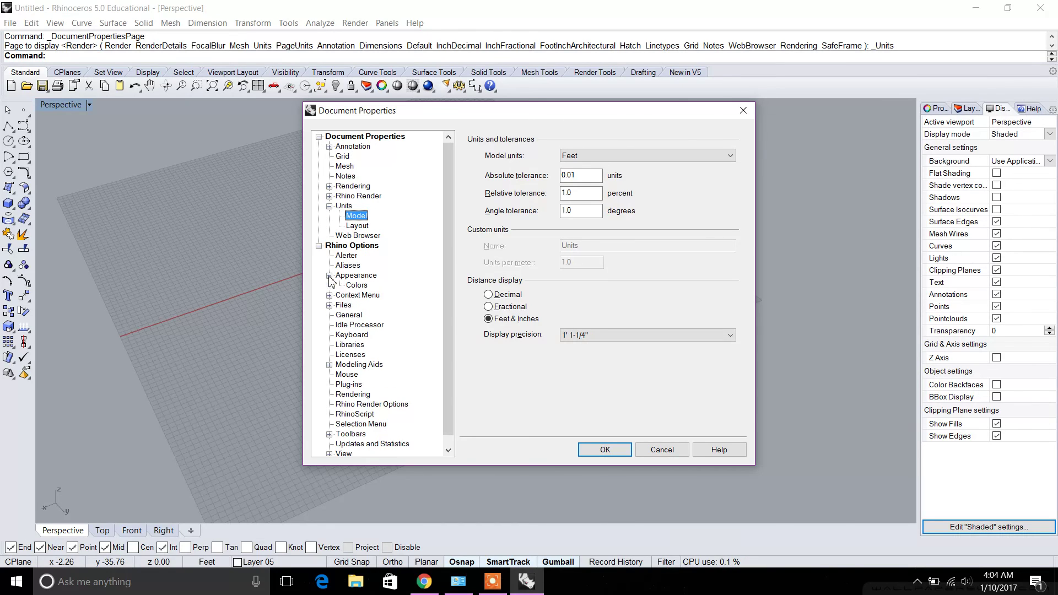
pyautogui.click(329, 275)
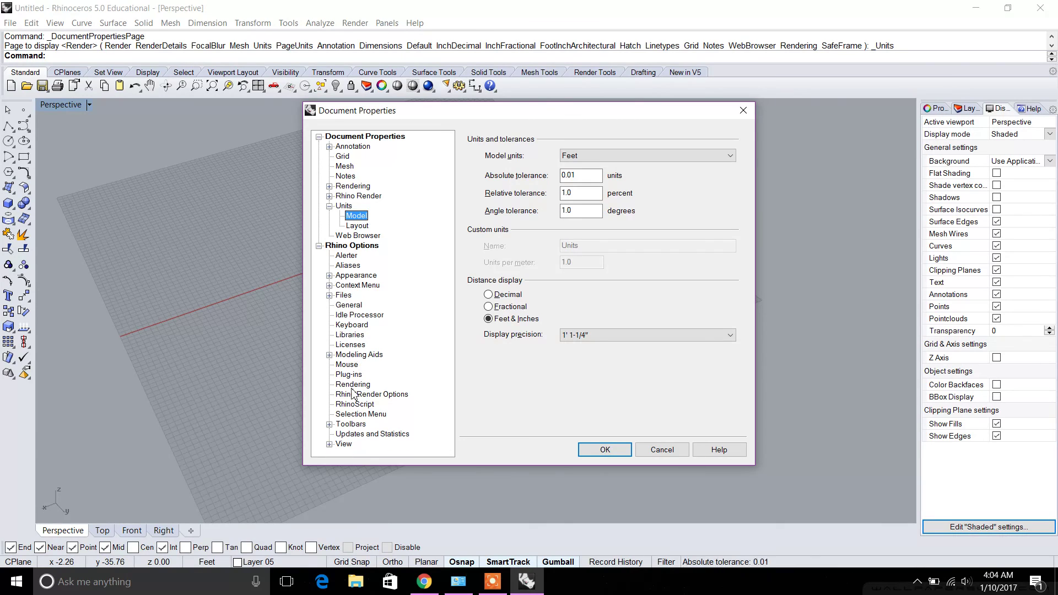
pyautogui.click(329, 355)
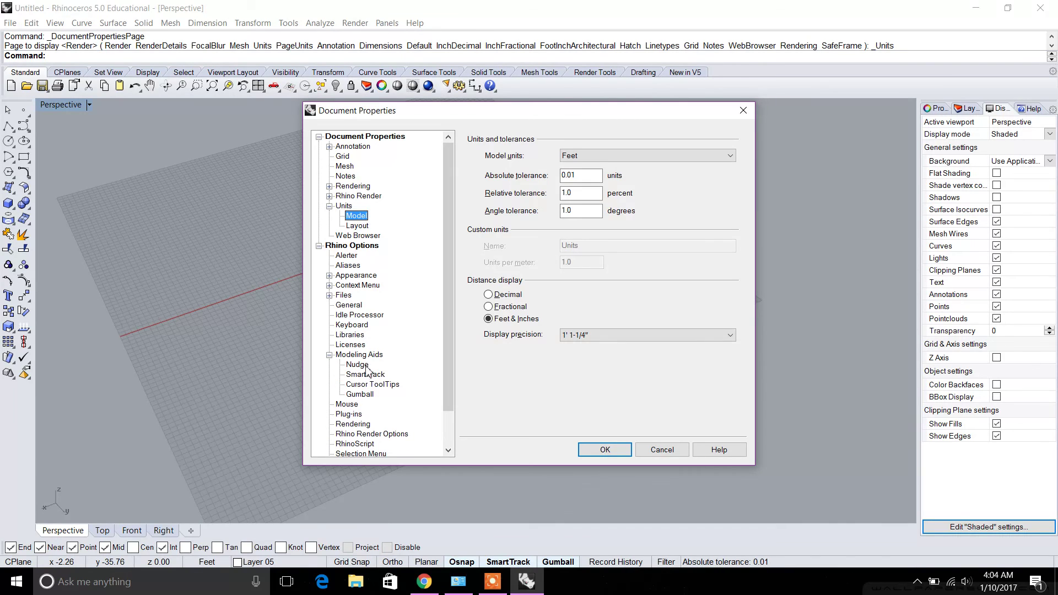
pyautogui.click(329, 355)
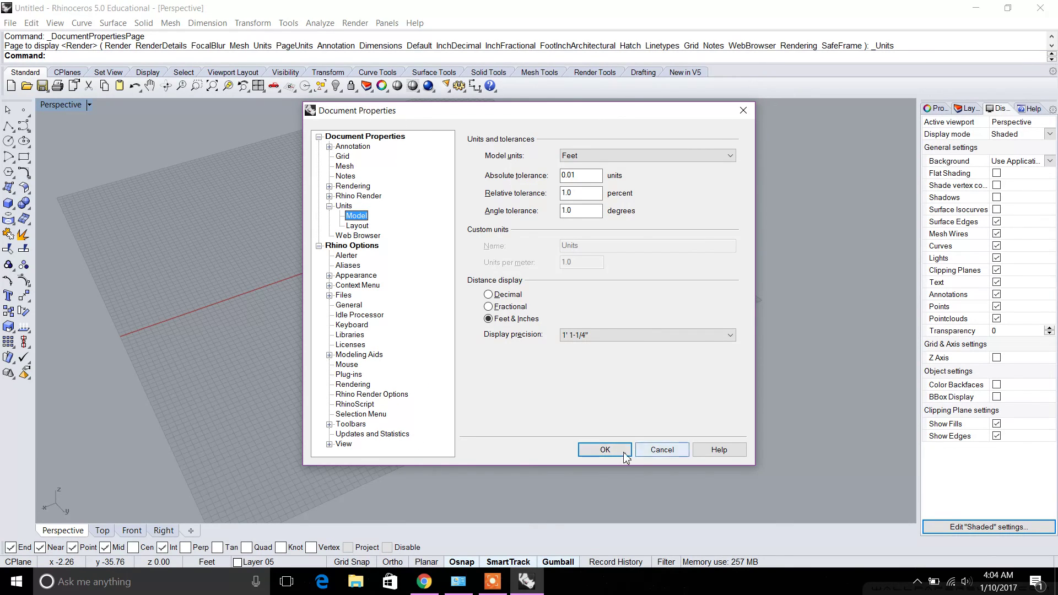
pyautogui.click(606, 451)
# Draw an upright, wall-like box on Layer 05 in the maximized Perspective viewport.
pyautogui.moveTo(448, 204); pyautogui.dragTo(492, 281, button='right')
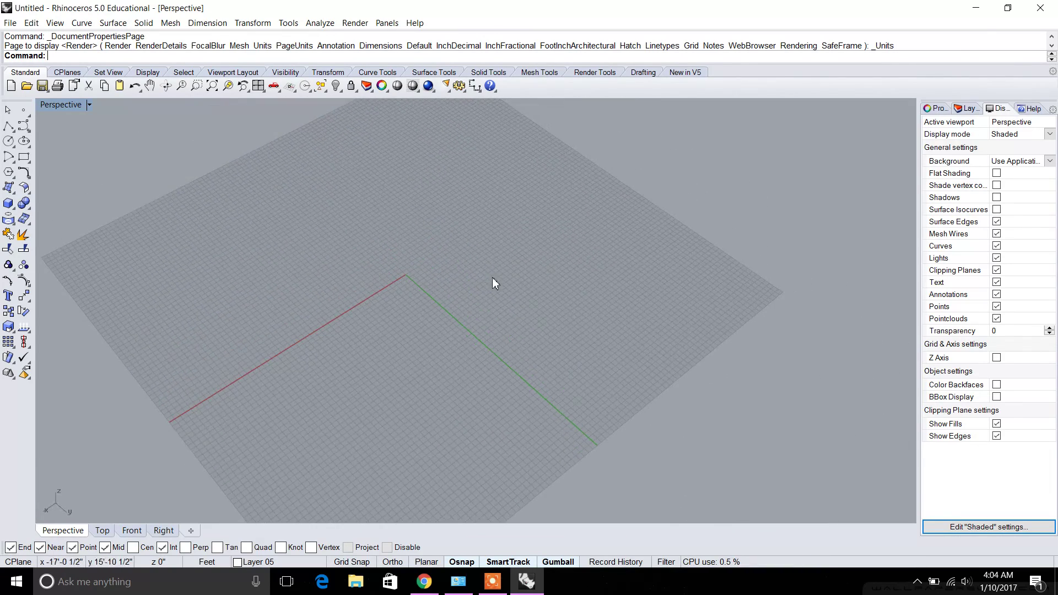
pyautogui.click(9, 203)
pyautogui.click(243, 281)
pyautogui.click(369, 236)
pyautogui.click(340, 154)
pyautogui.moveTo(375, 216); pyautogui.dragTo(584, 292, button='right')
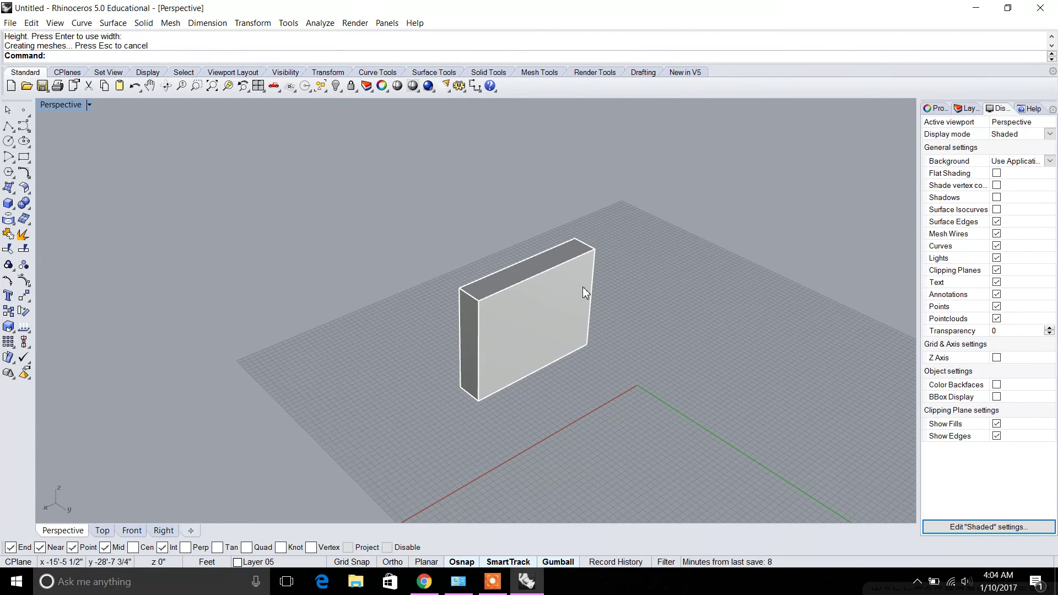